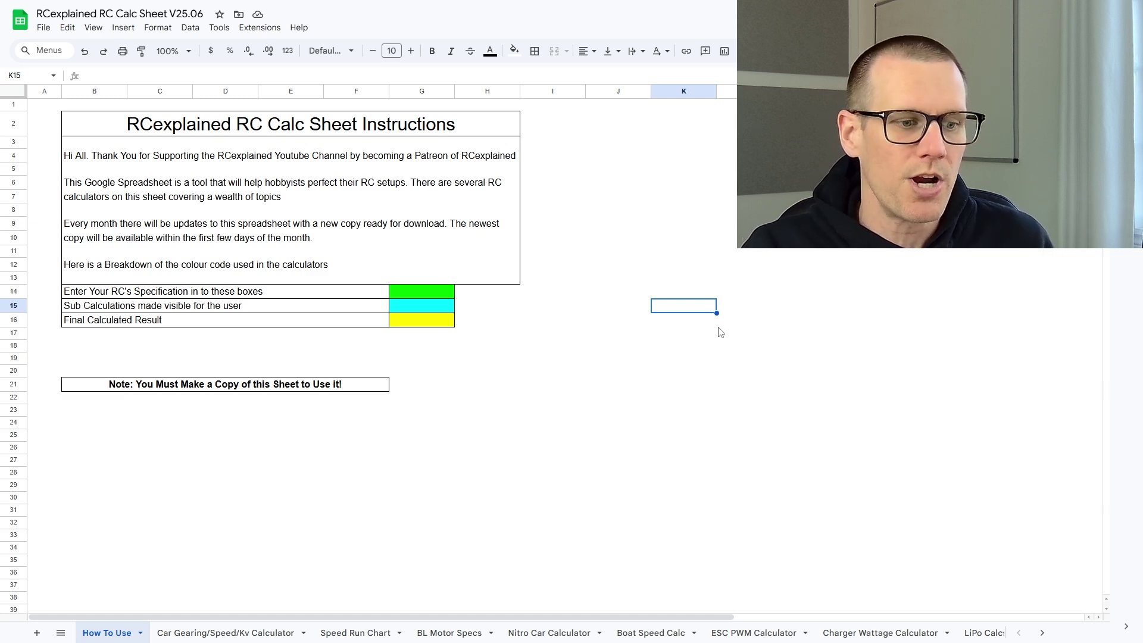
# Open the LiPo Calcs sheet and set the capacity of the pack to 5000 mAh in the real C rating calculator
pyautogui.click(984, 634)
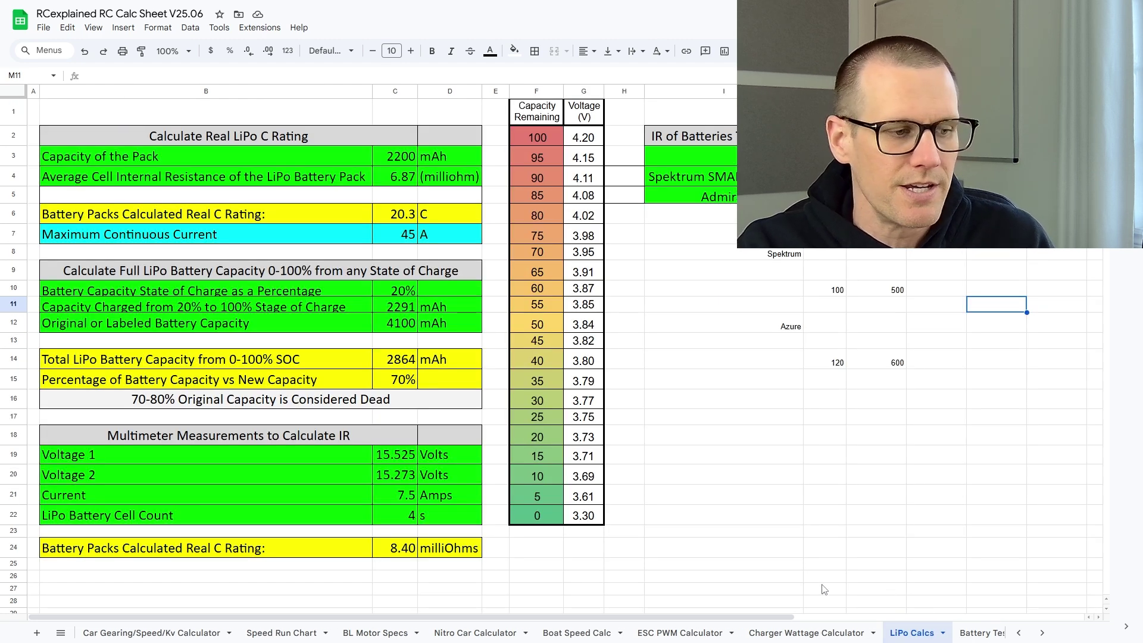
pyautogui.click(668, 482)
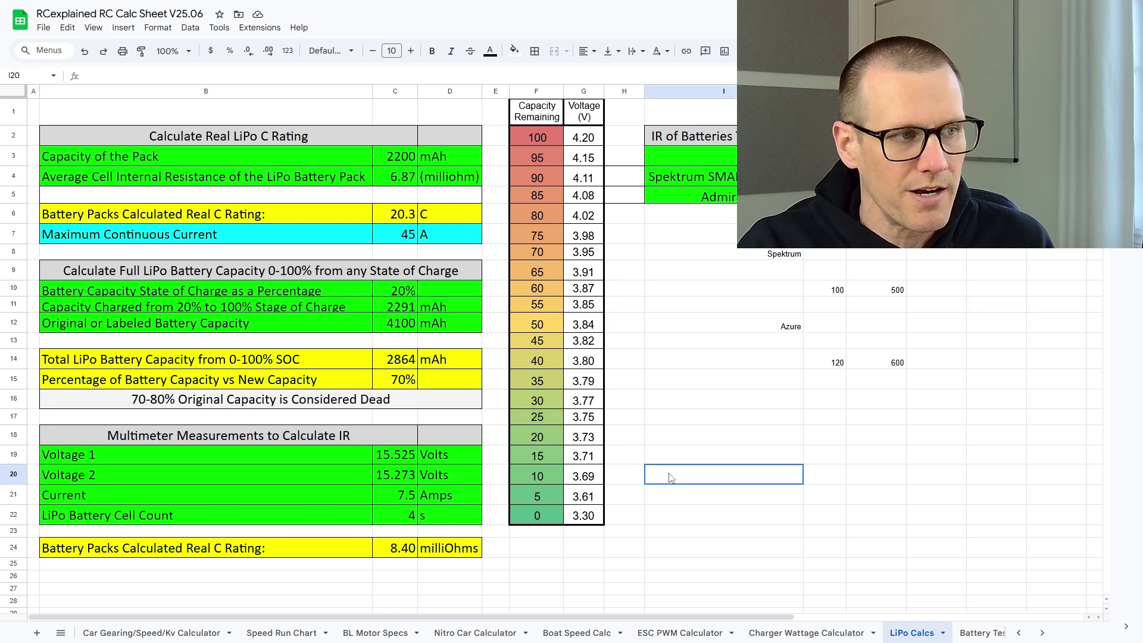
pyautogui.click(402, 159)
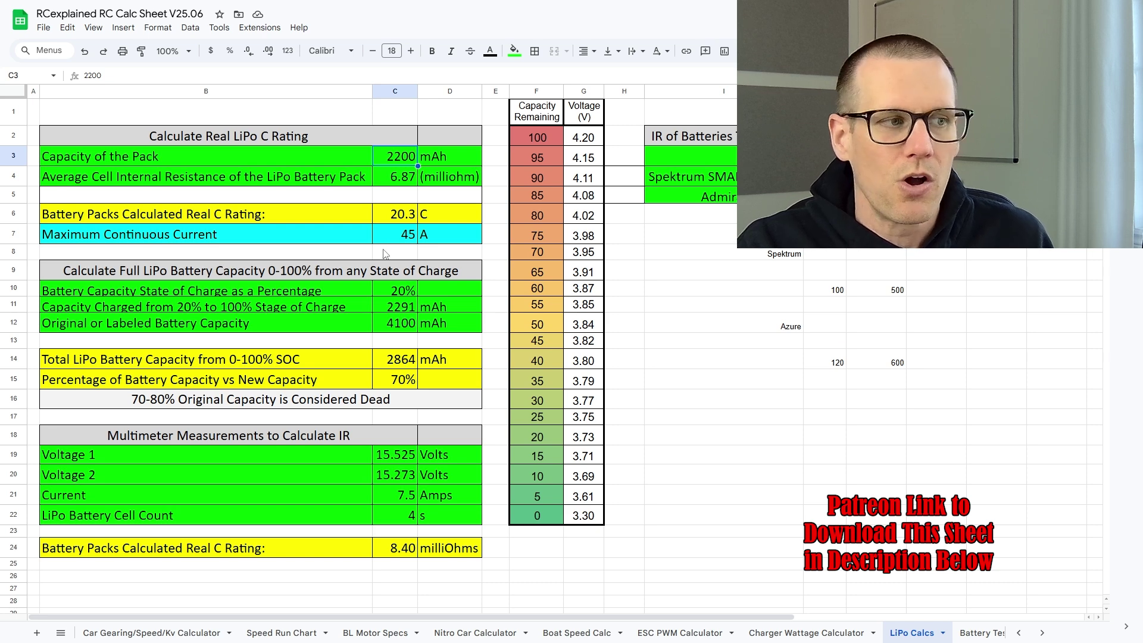
pyautogui.click(658, 255)
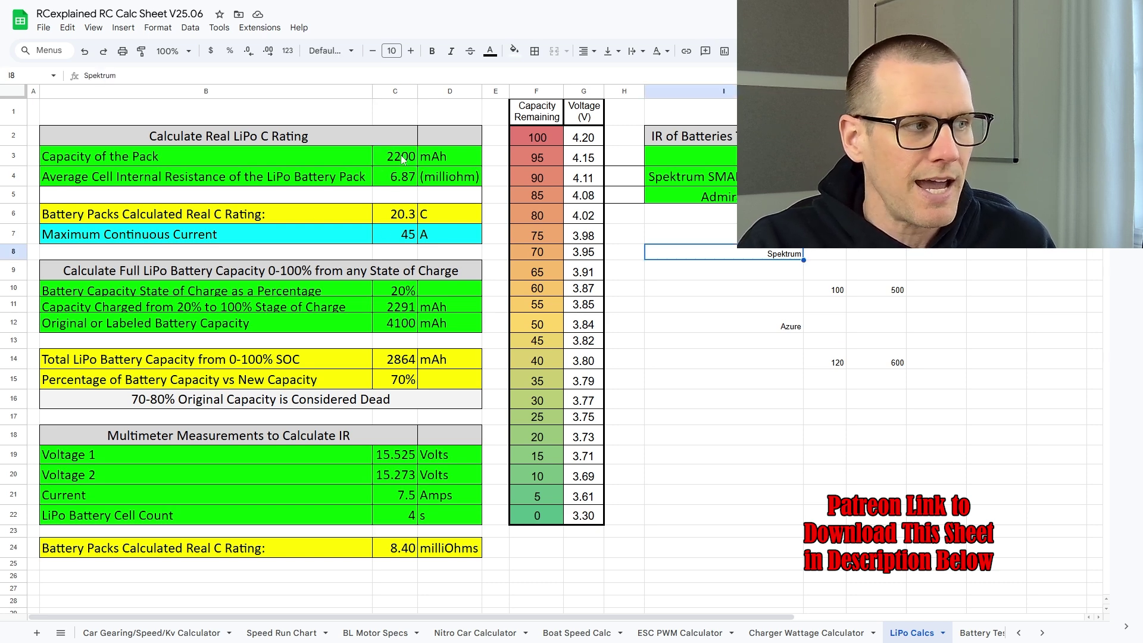
pyautogui.click(402, 157)
pyautogui.write('5000')
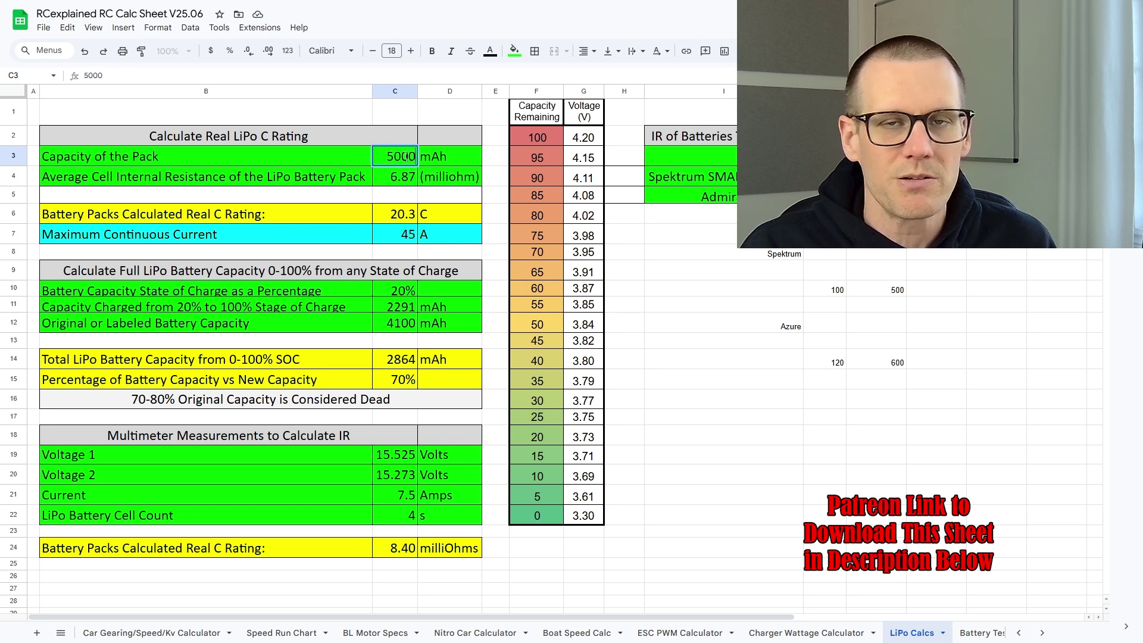
pyautogui.press('Return')
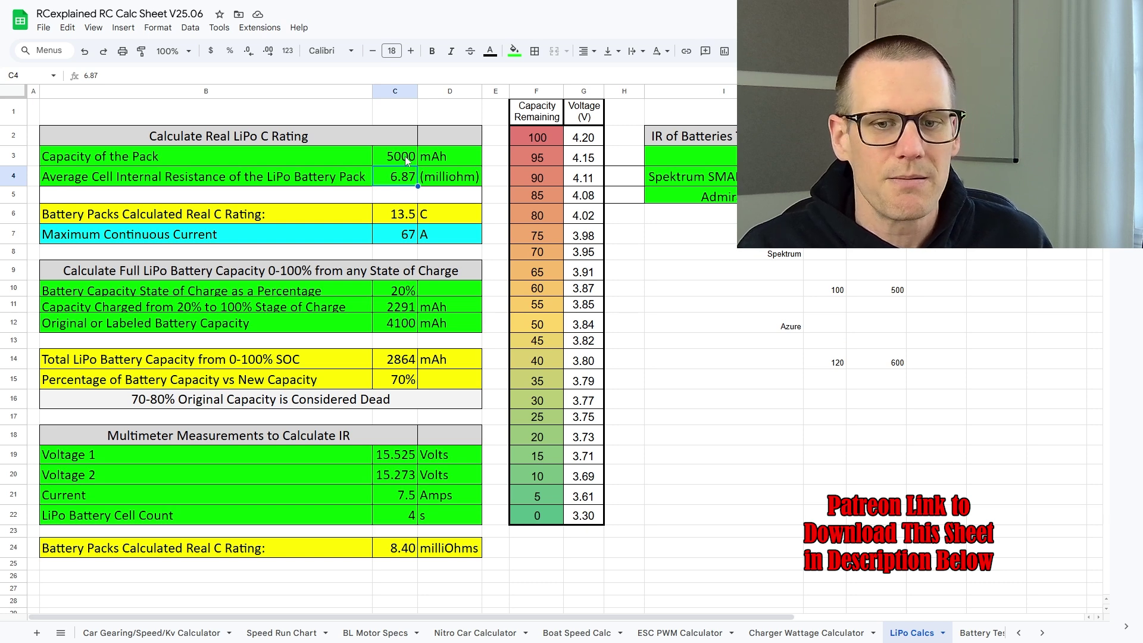
# Set the average cell internal resistance to 6.13 milliohm and record 14.3 and 71 in J8 and K8 beside Spektrum
pyautogui.write('6')
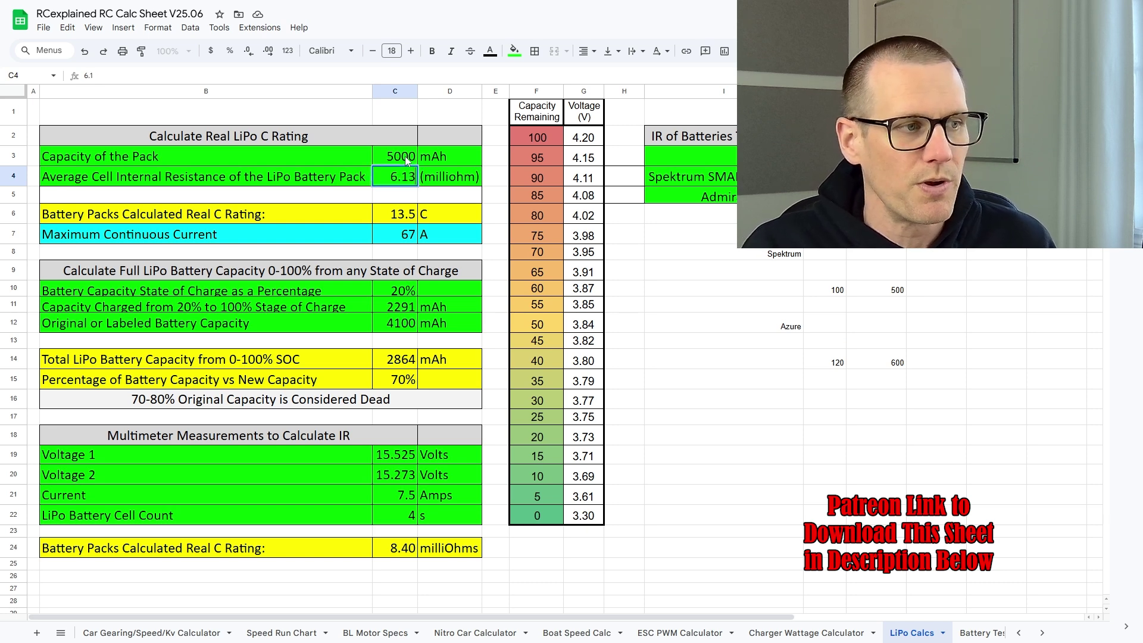
pyautogui.press('Return')
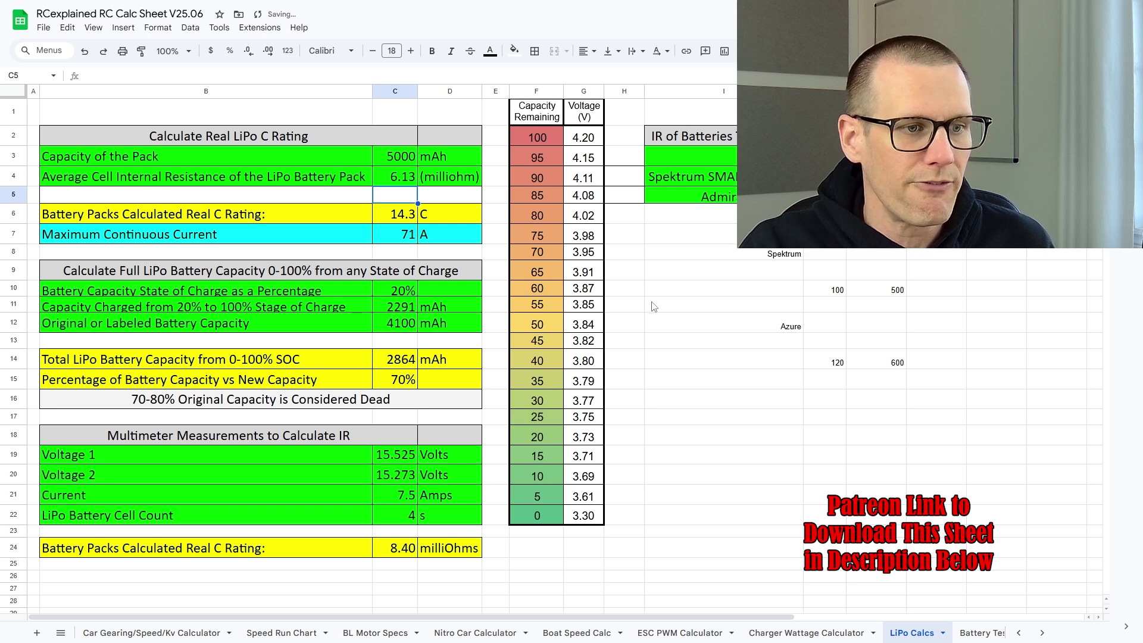
pyautogui.click(842, 255)
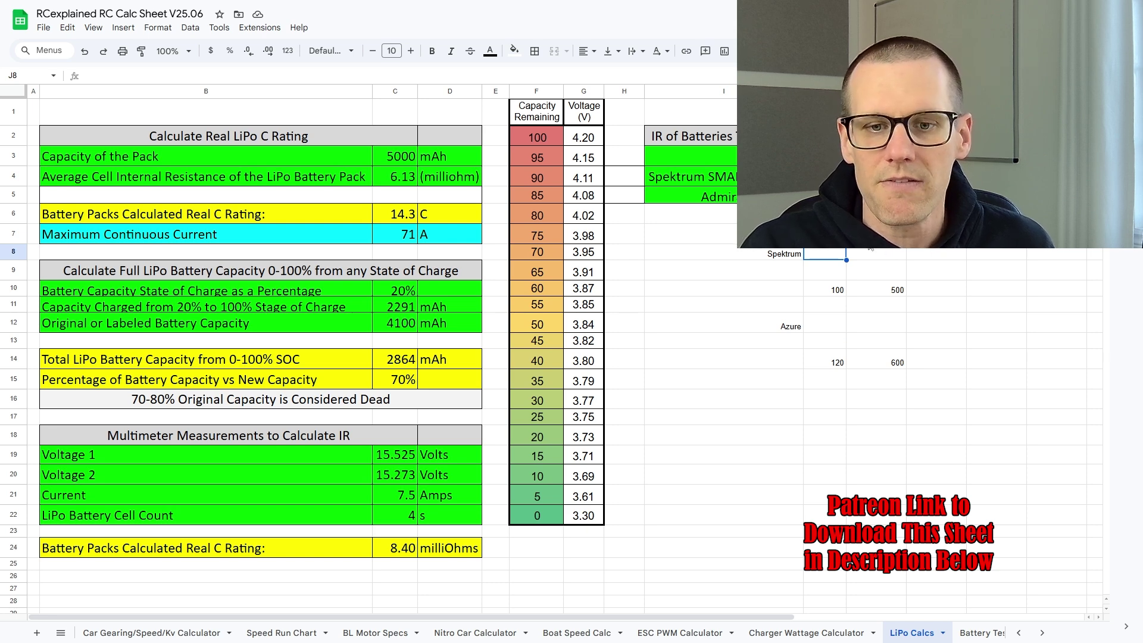
pyautogui.write('14.3')
pyautogui.press('Tab')
pyautogui.write('71')
pyautogui.press('Return')
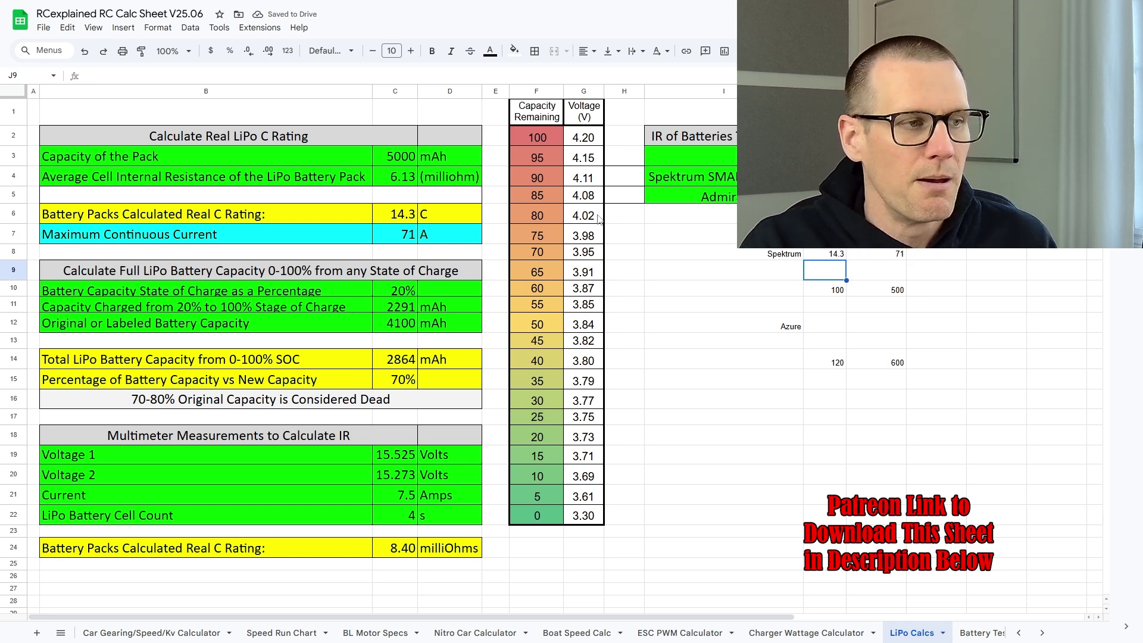
# Set the average cell internal resistance to 4.1 milliohm and record 17.5 and 87 in J9 and K9 of the Spektrum block
pyautogui.click(398, 180)
pyautogui.write('4.1')
pyautogui.press('Return')
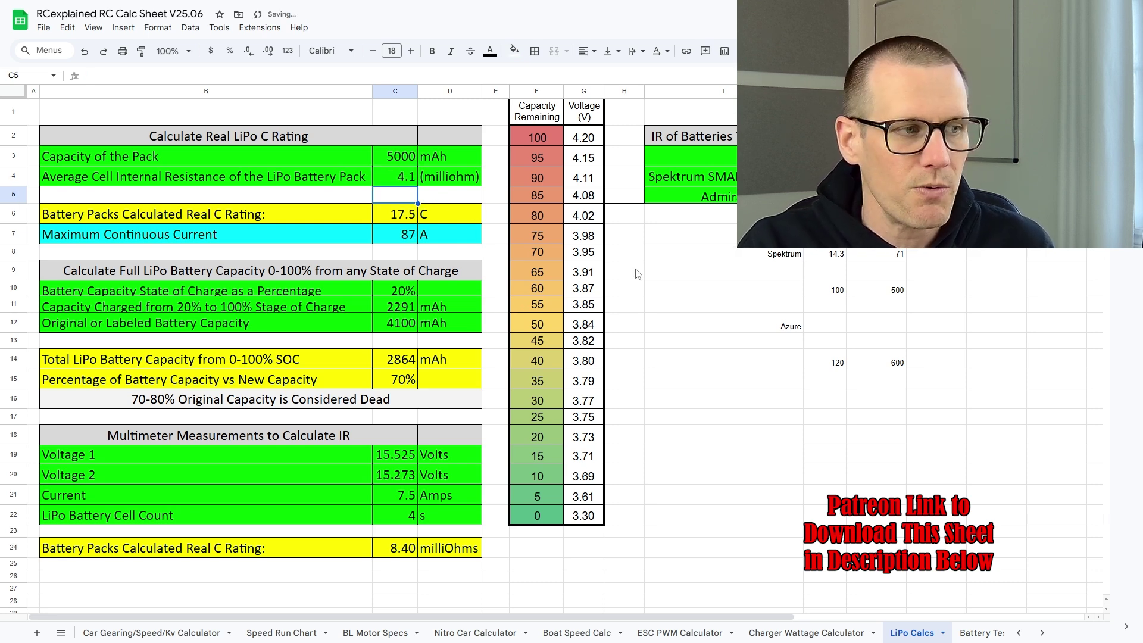
pyautogui.click(826, 270)
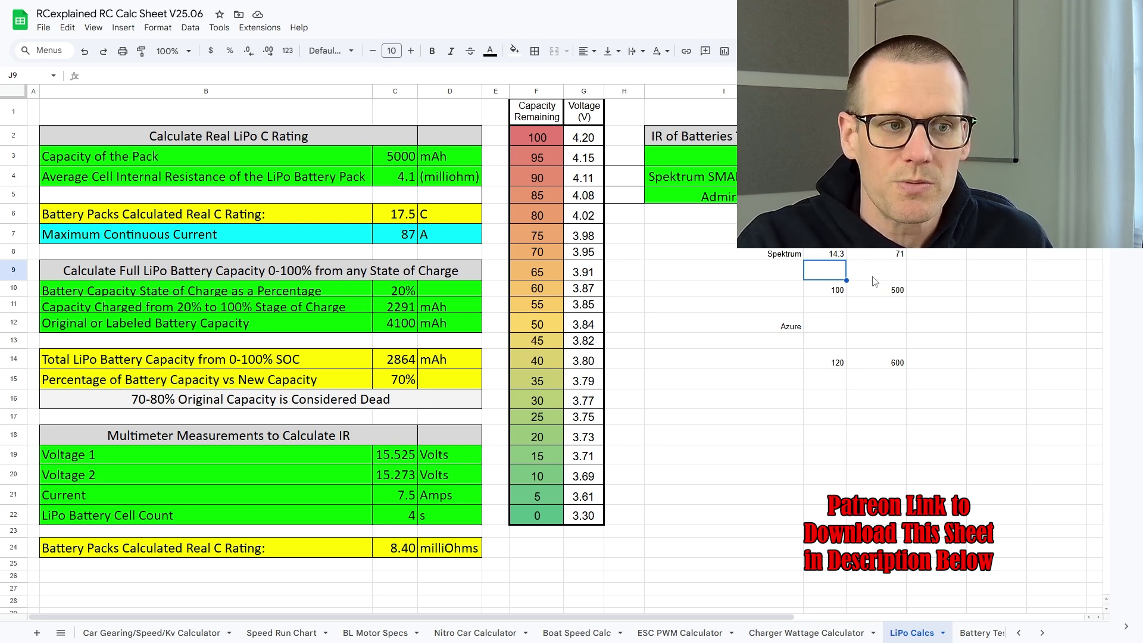
pyautogui.write('17.5')
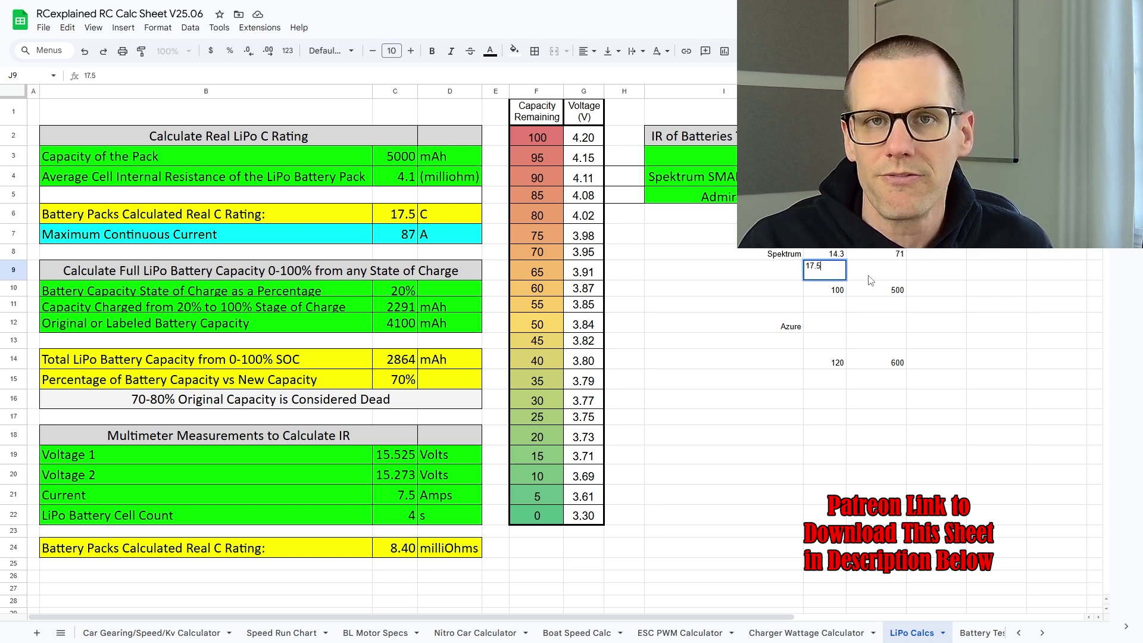
pyautogui.click(868, 275)
pyautogui.write('87')
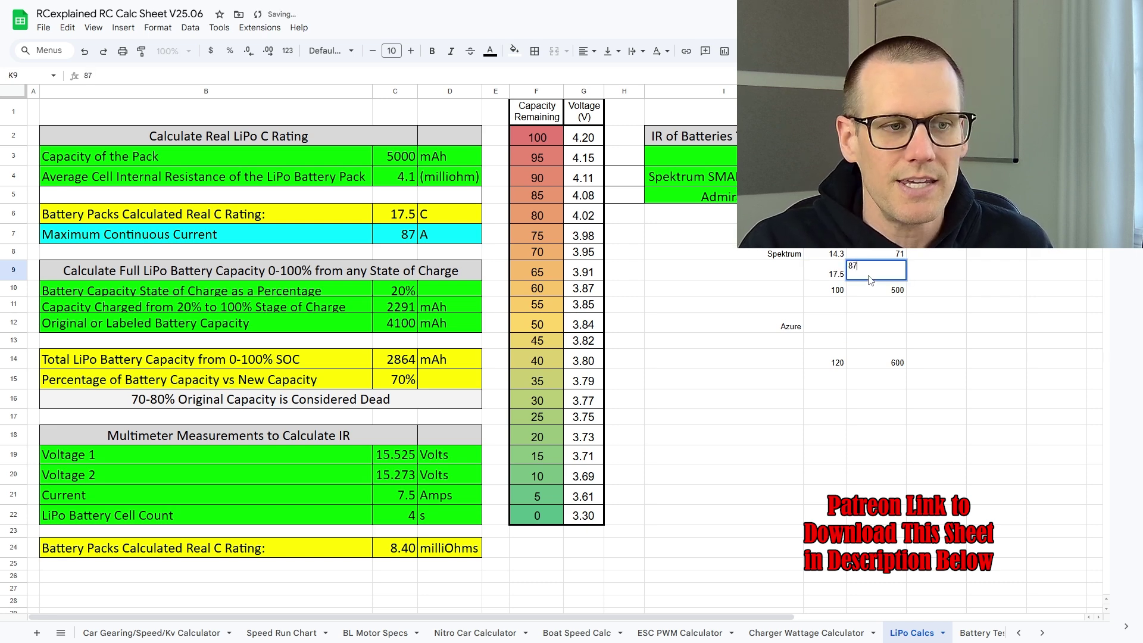
pyautogui.press('Left')
pyautogui.press('Left')
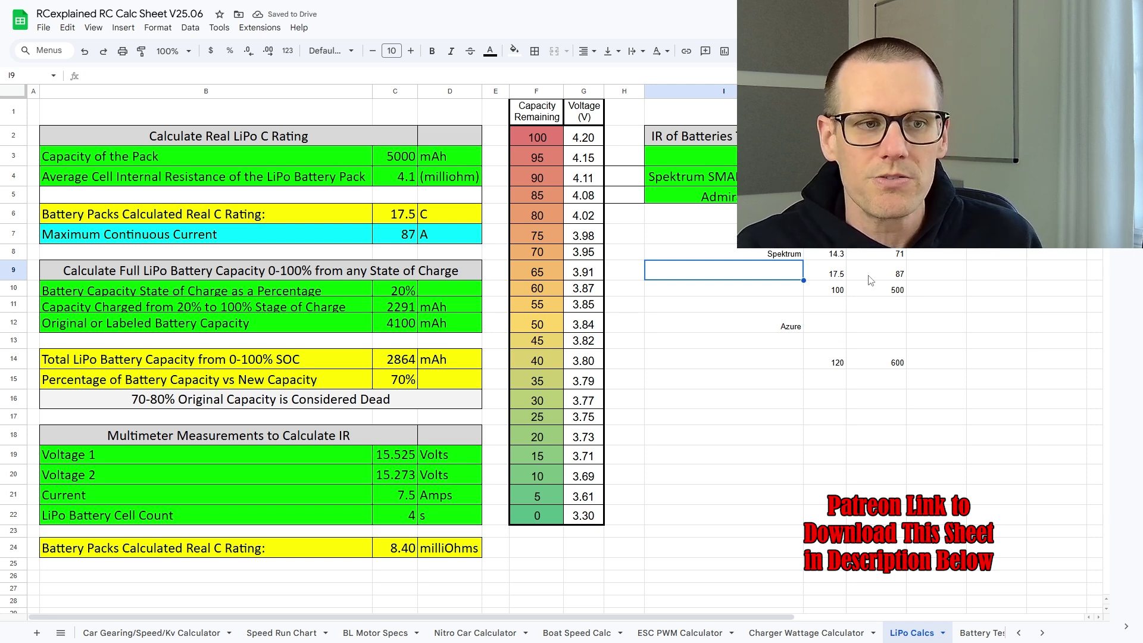
# Compare the Spektrum currents recorded in K8 and K9 with the current calculated in K10
pyautogui.click(768, 293)
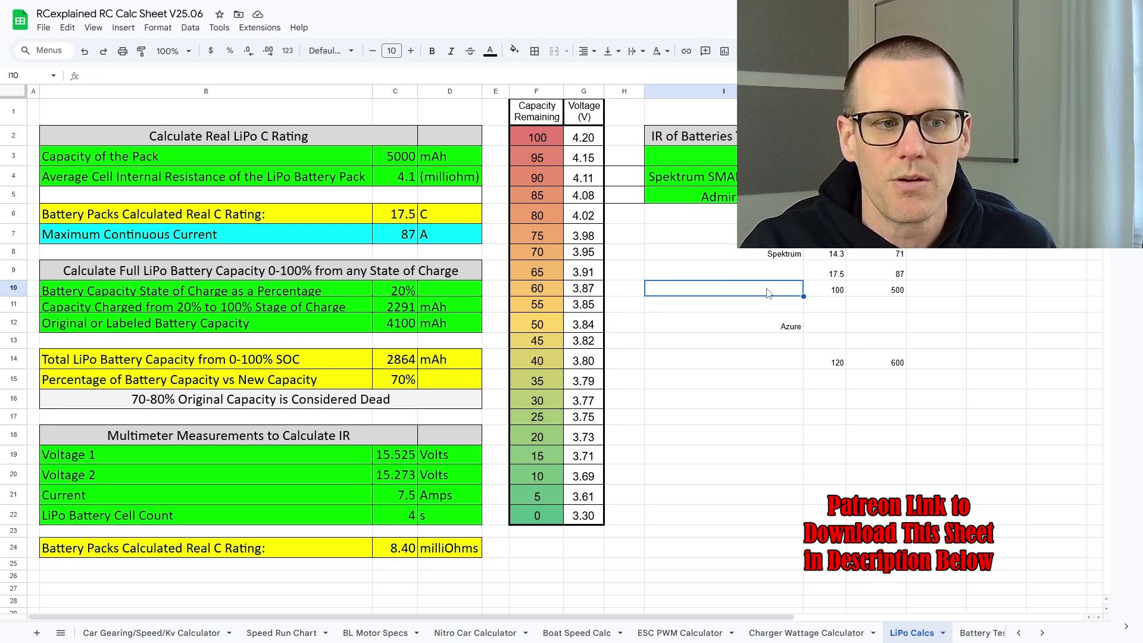
pyautogui.click(852, 296)
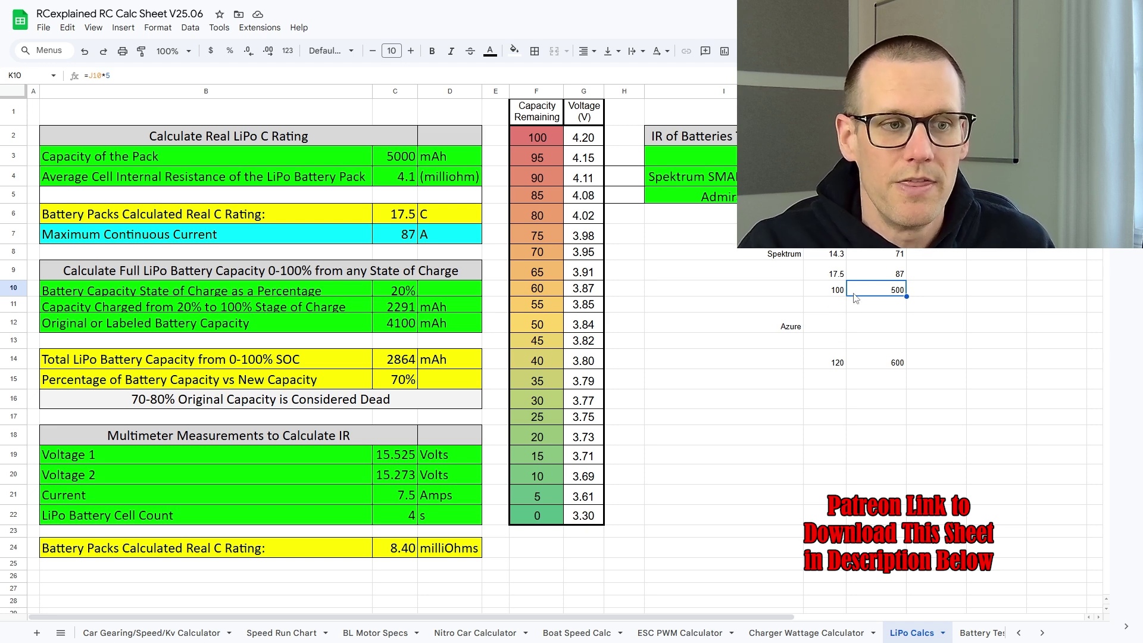
pyautogui.moveTo(876, 255); pyautogui.dragTo(881, 273)
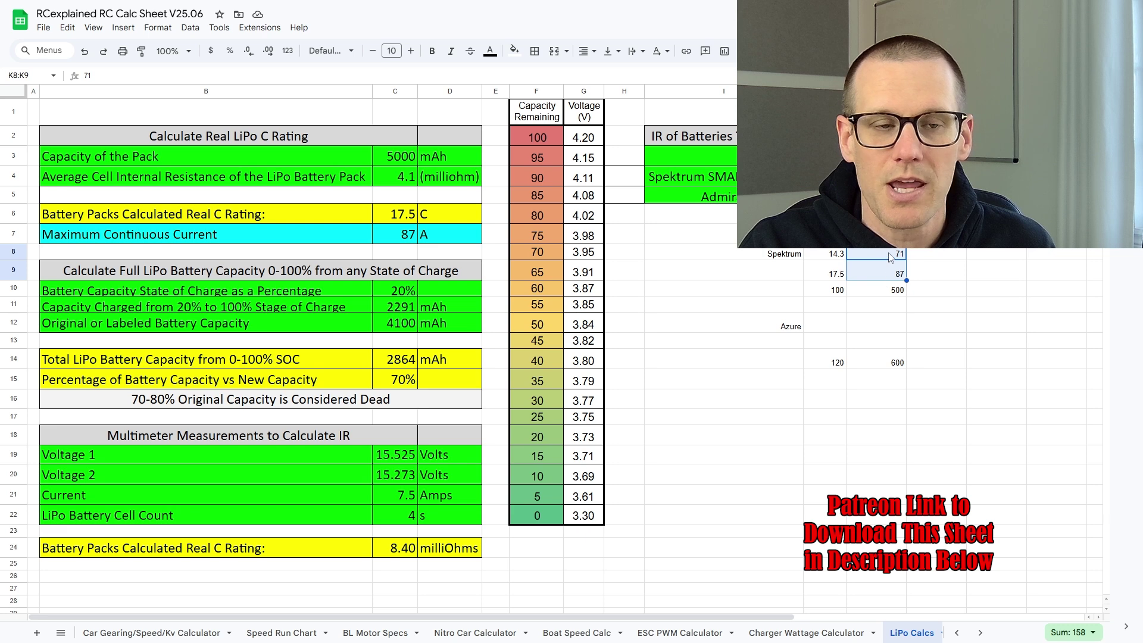
pyautogui.click(891, 257)
pyautogui.click(880, 274)
pyautogui.click(878, 291)
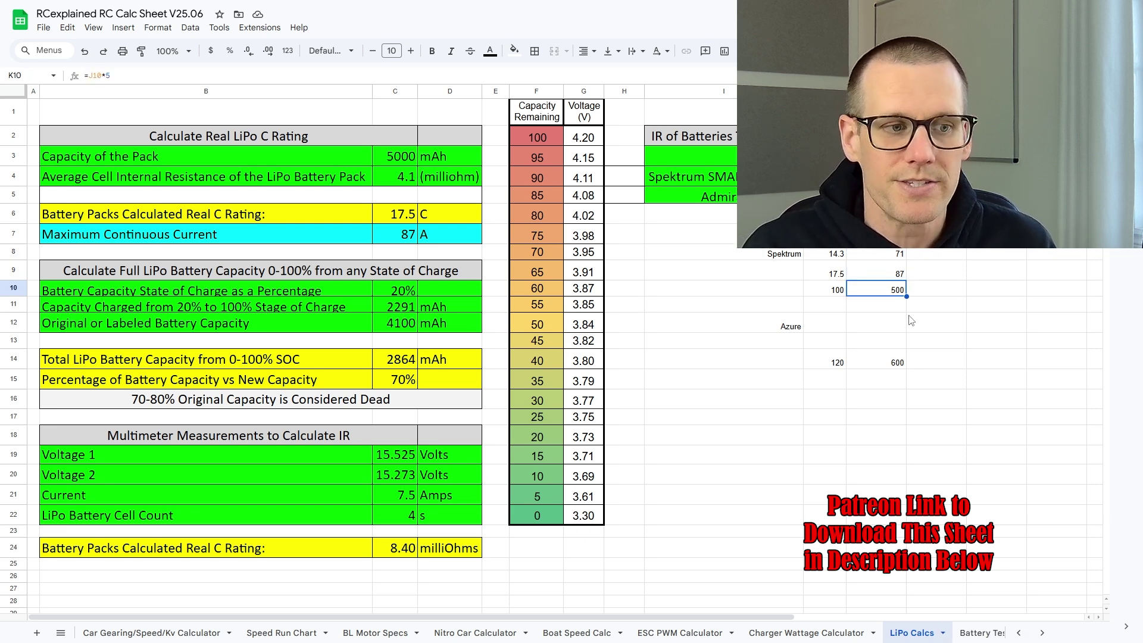
# Set the average cell internal resistance to 2.08 milliohm and record 24.5 and 123 in J12 and K12 beside Azure
pyautogui.click(402, 182)
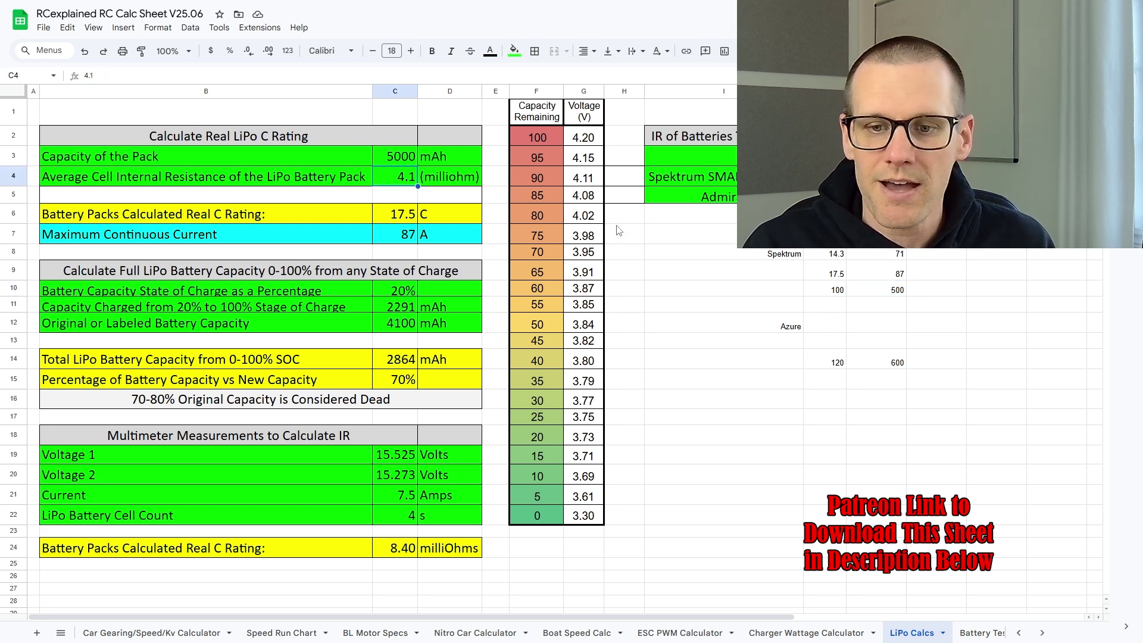
pyautogui.write('2.08')
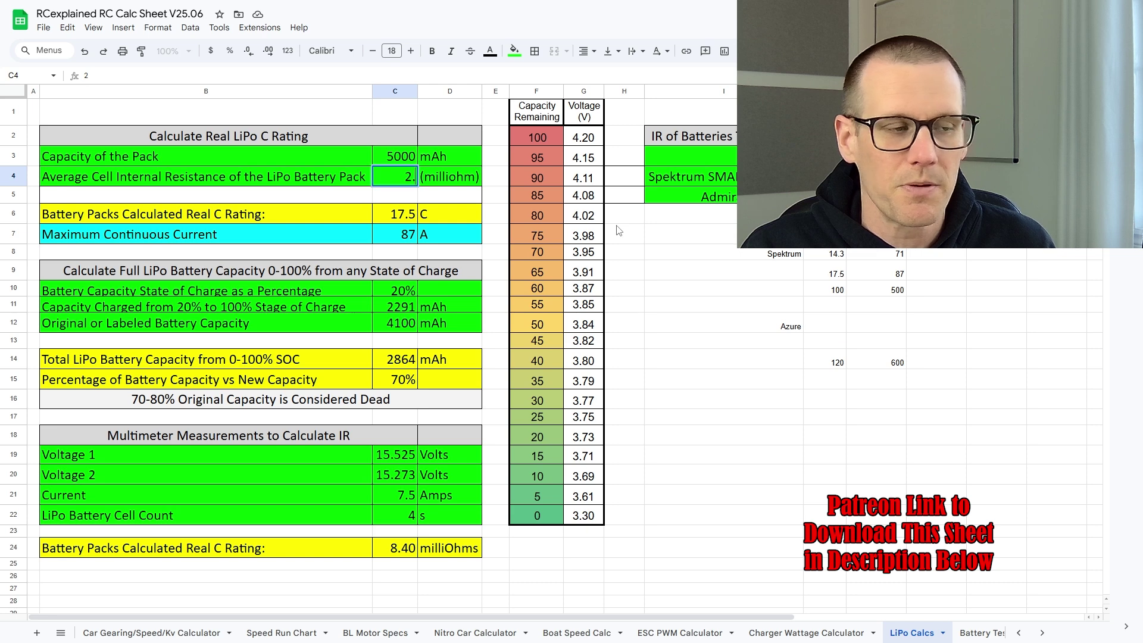
pyautogui.press('Return')
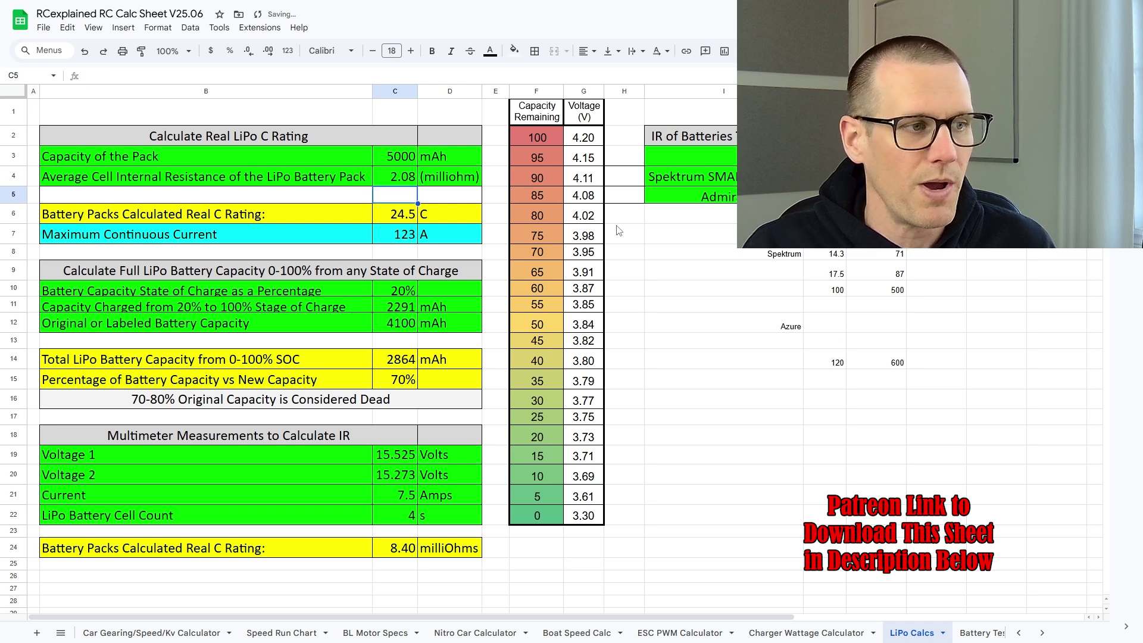
pyautogui.click(829, 323)
pyautogui.write('24.5')
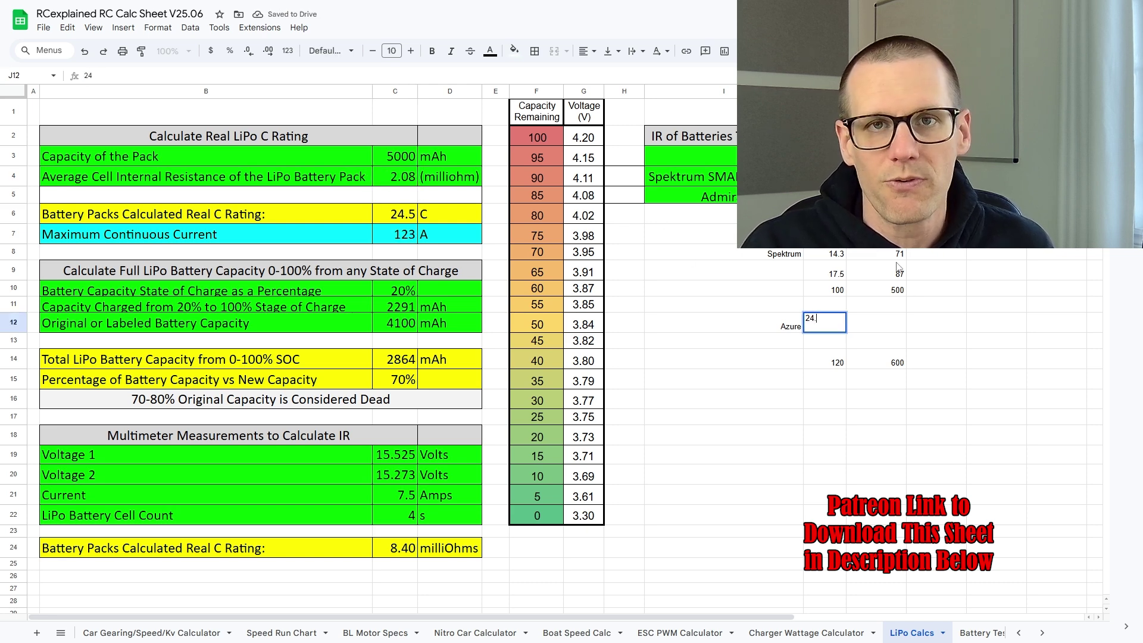
pyautogui.press('Tab')
pyautogui.write('123')
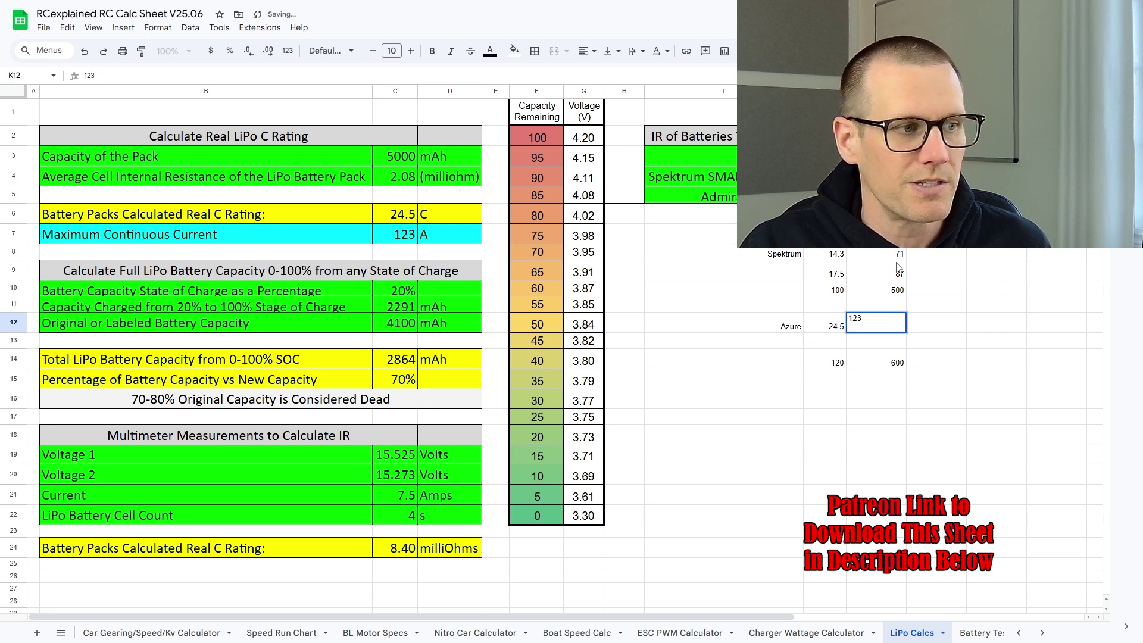
pyautogui.press('Return')
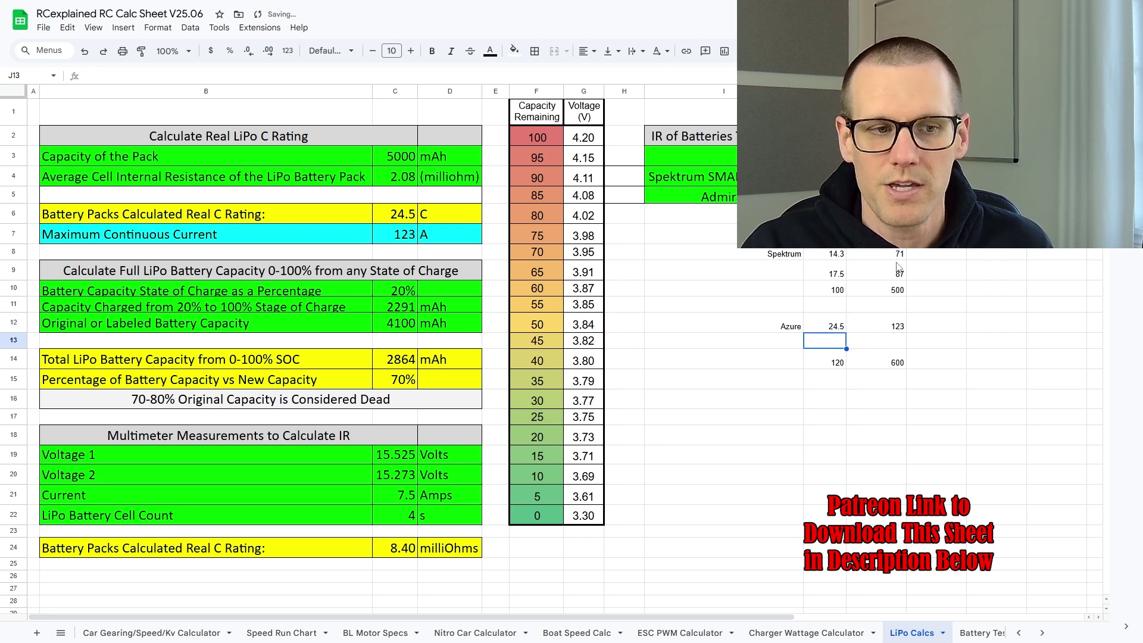
# Set the average cell internal resistance to 1.28 milliohm and record 31.3 and 156 in J13 and K13 of the Azure block
pyautogui.click(397, 181)
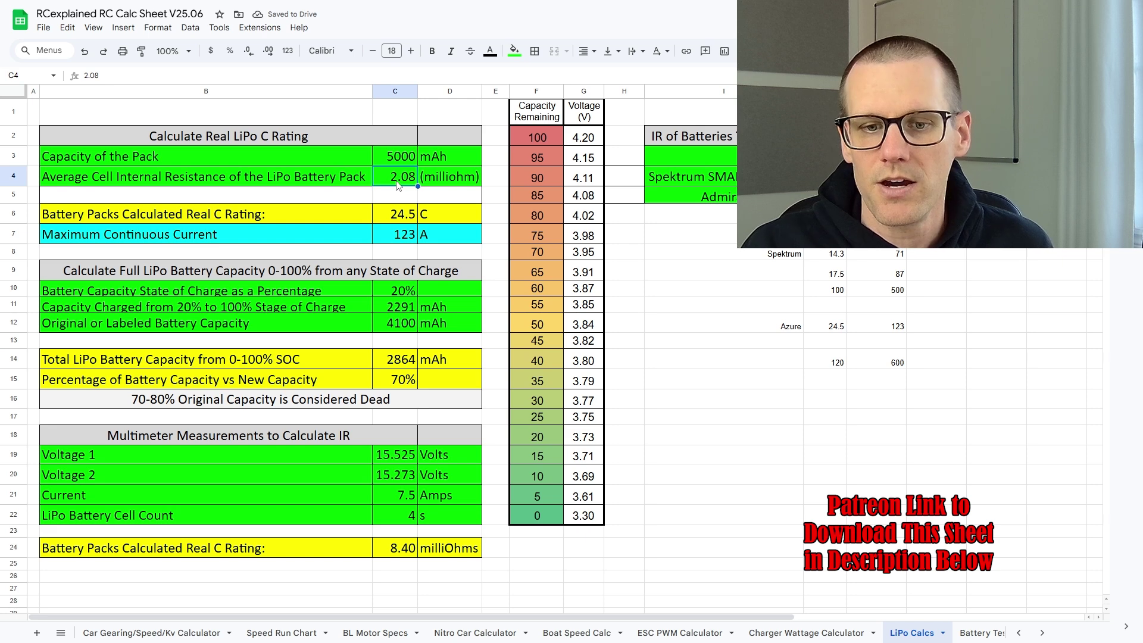
pyautogui.write('1.28')
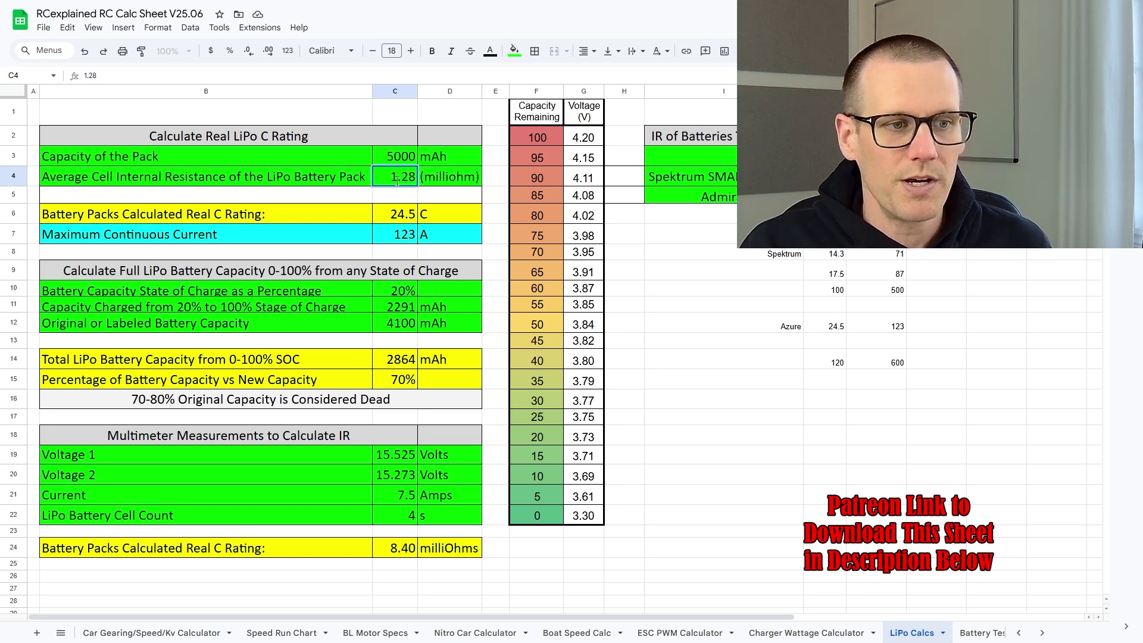
pyautogui.press('Return')
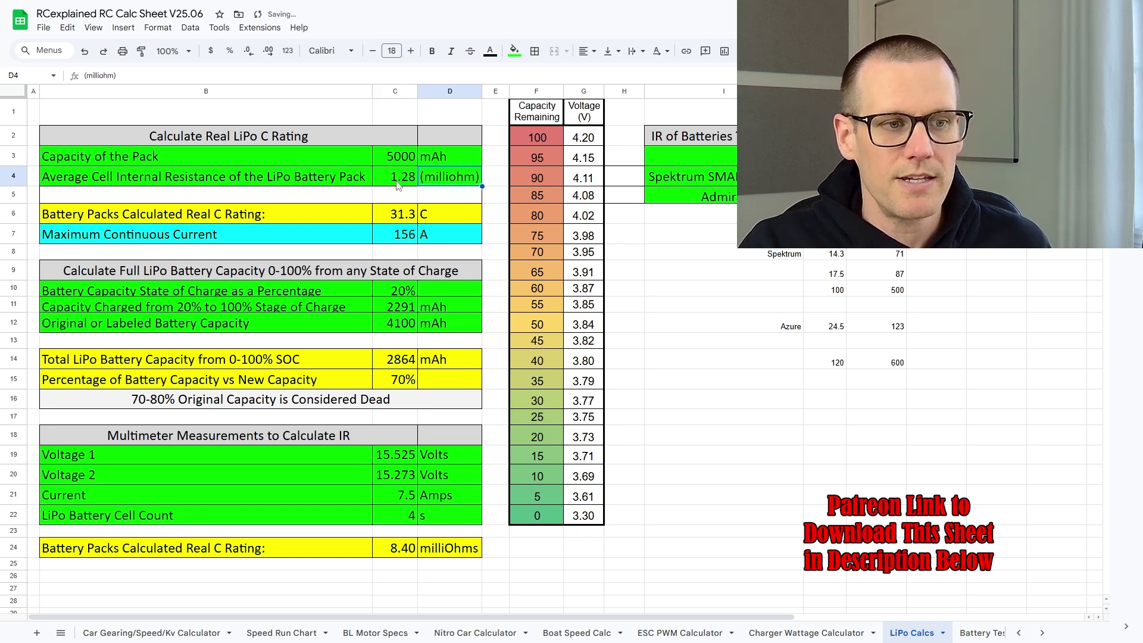
pyautogui.click(832, 340)
pyautogui.write('31.3')
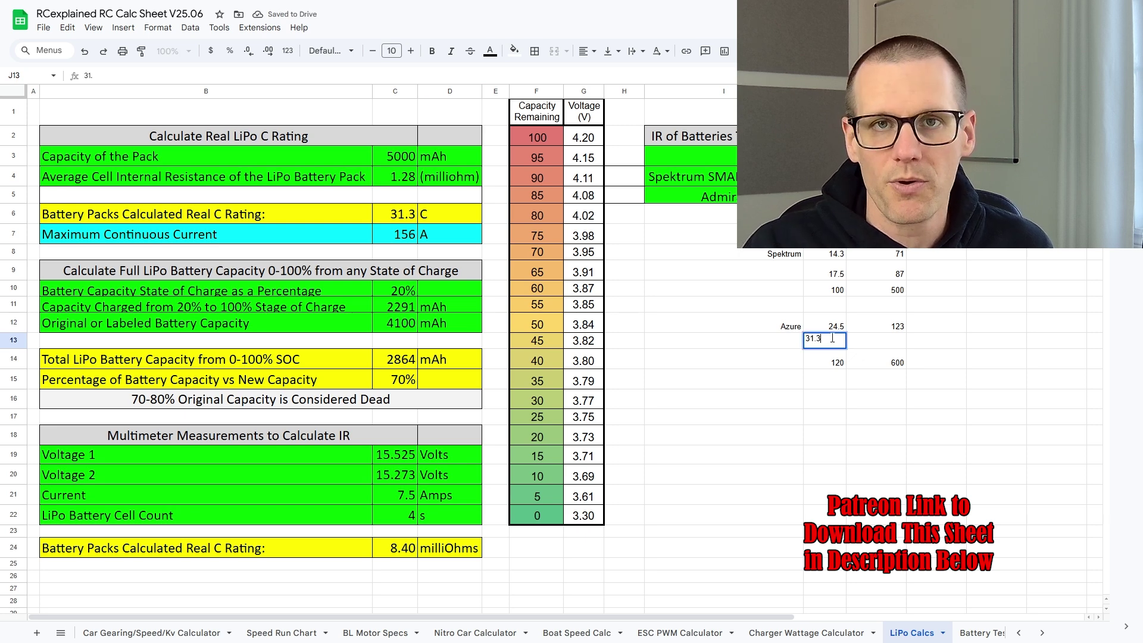
pyautogui.press('Tab')
pyautogui.write('156')
pyautogui.press('Left')
pyautogui.press('Left')
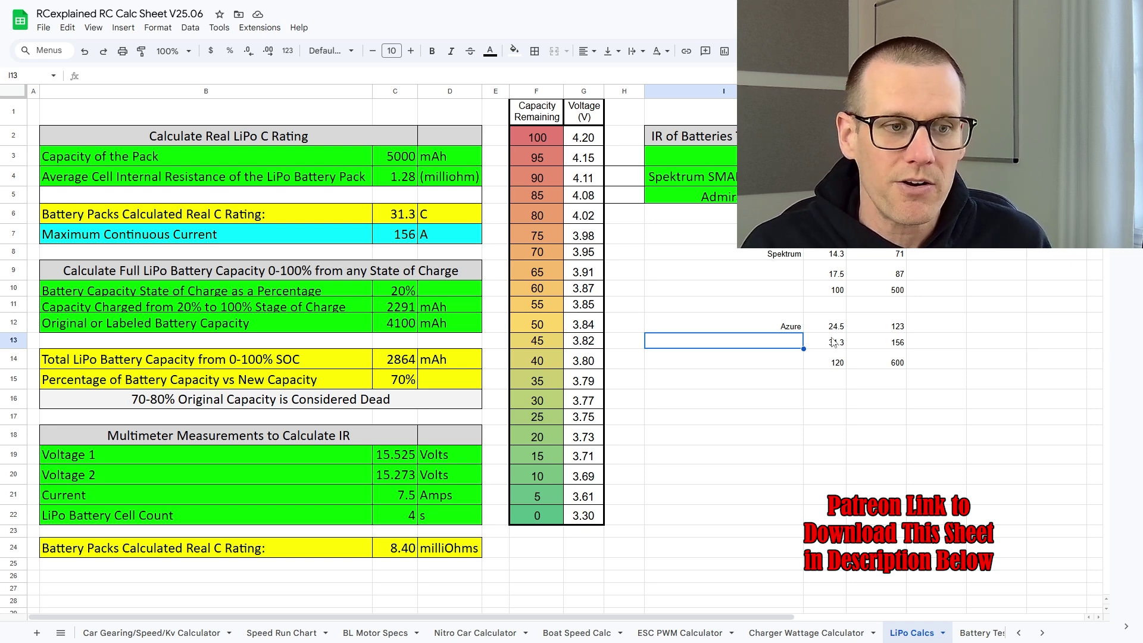
# Undo the removal of the comparison figures in column I and review the recorded Azure and Spektrum C ratings
pyautogui.hotkey('ctrl', 'z')
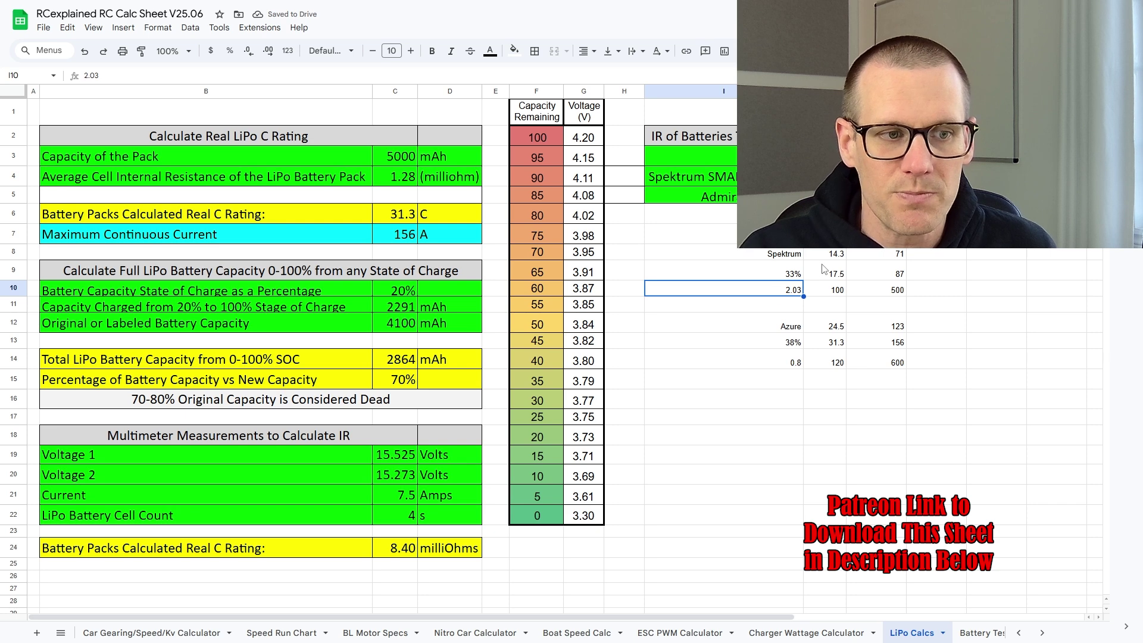
pyautogui.click(834, 340)
pyautogui.moveTo(827, 341); pyautogui.dragTo(827, 326)
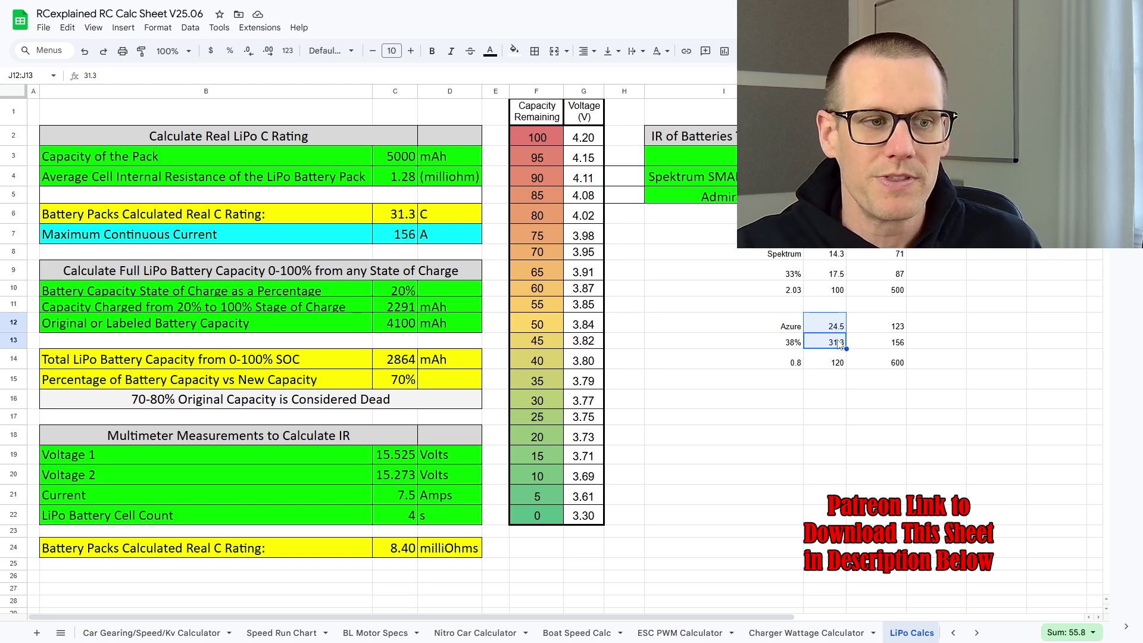
pyautogui.click(831, 331)
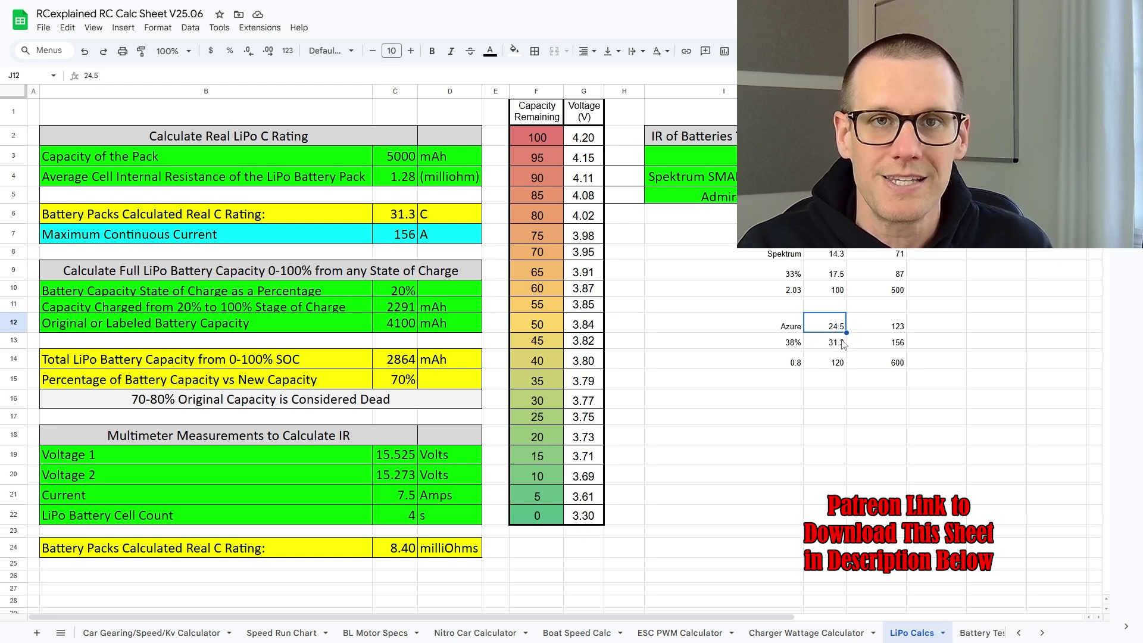
pyautogui.moveTo(831, 254); pyautogui.dragTo(833, 279)
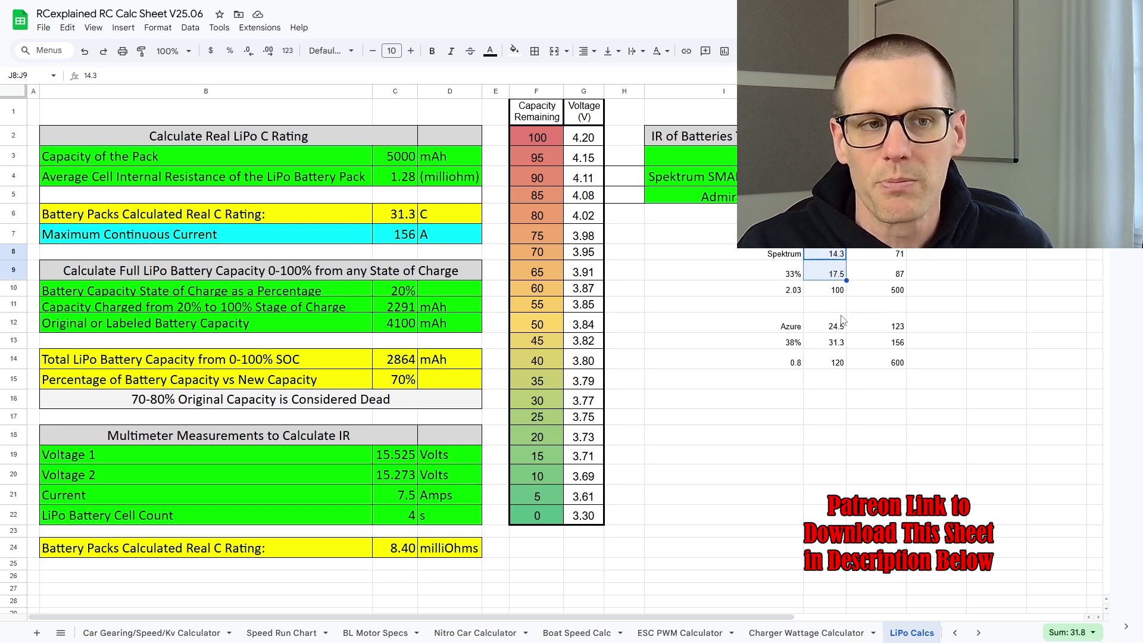
pyautogui.click(872, 306)
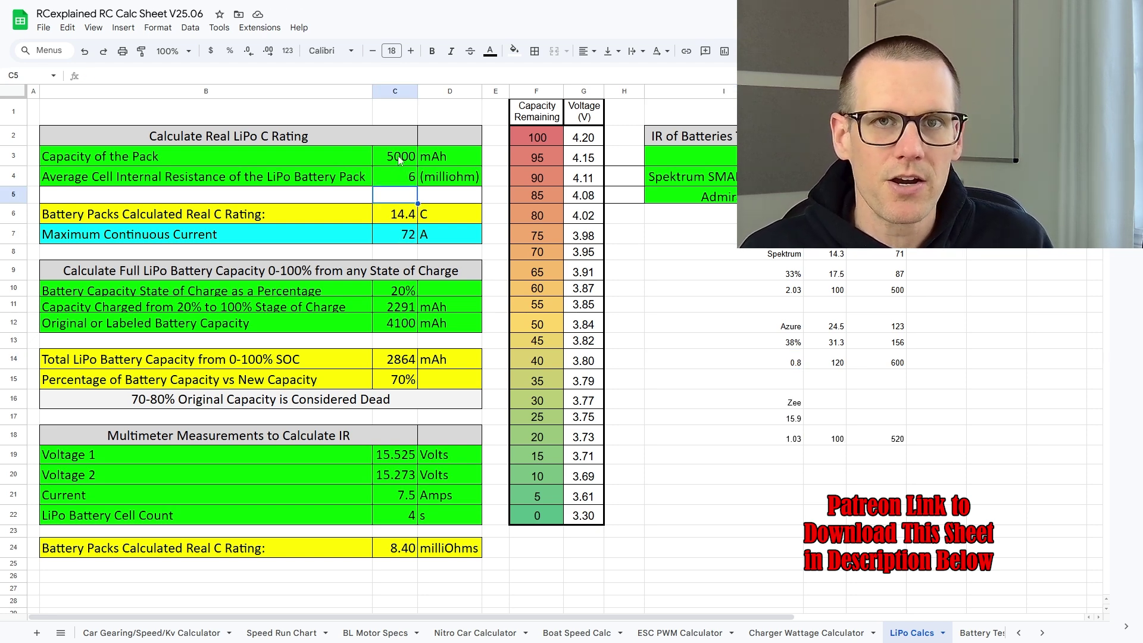
# Correct the brand label in I16 to Zeee
pyautogui.click(399, 158)
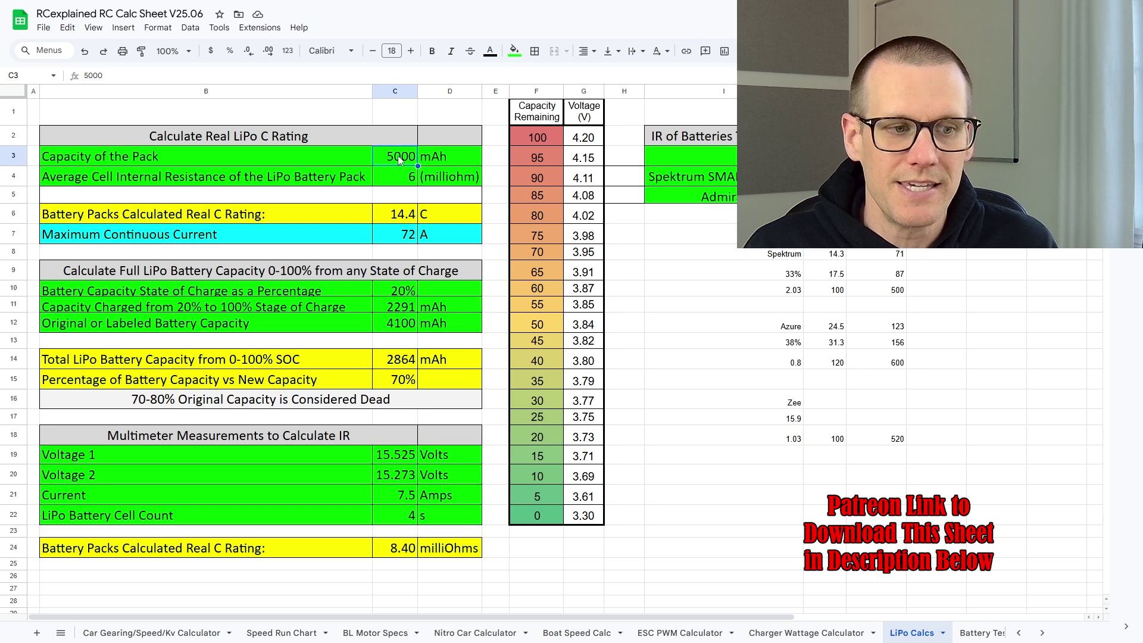
pyautogui.click(789, 405)
pyautogui.write('Zeee')
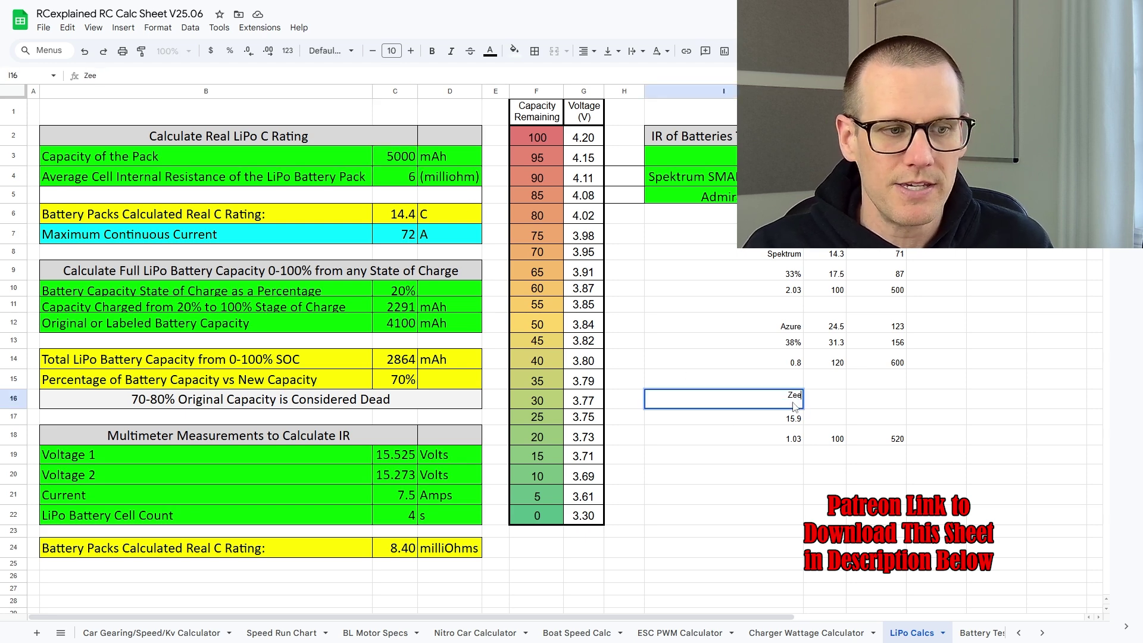
pyautogui.click(724, 371)
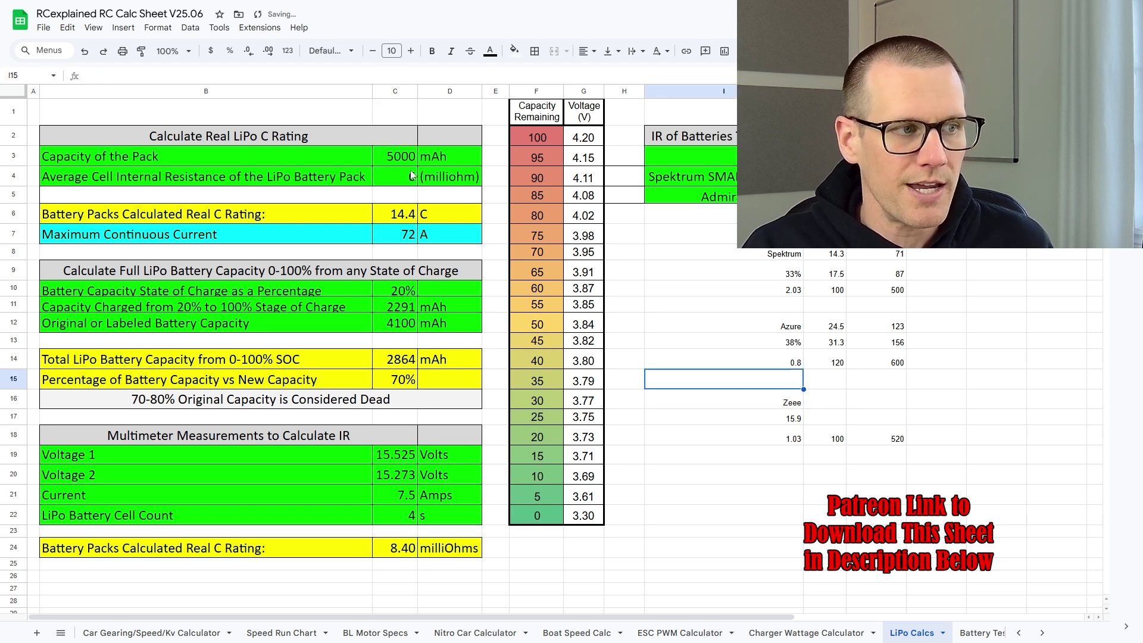
# Set the pack capacity to 5200 mAh and the average cell internal resistance to 6.45 milliohm in the C rating calculator
pyautogui.click(400, 157)
pyautogui.write('5200')
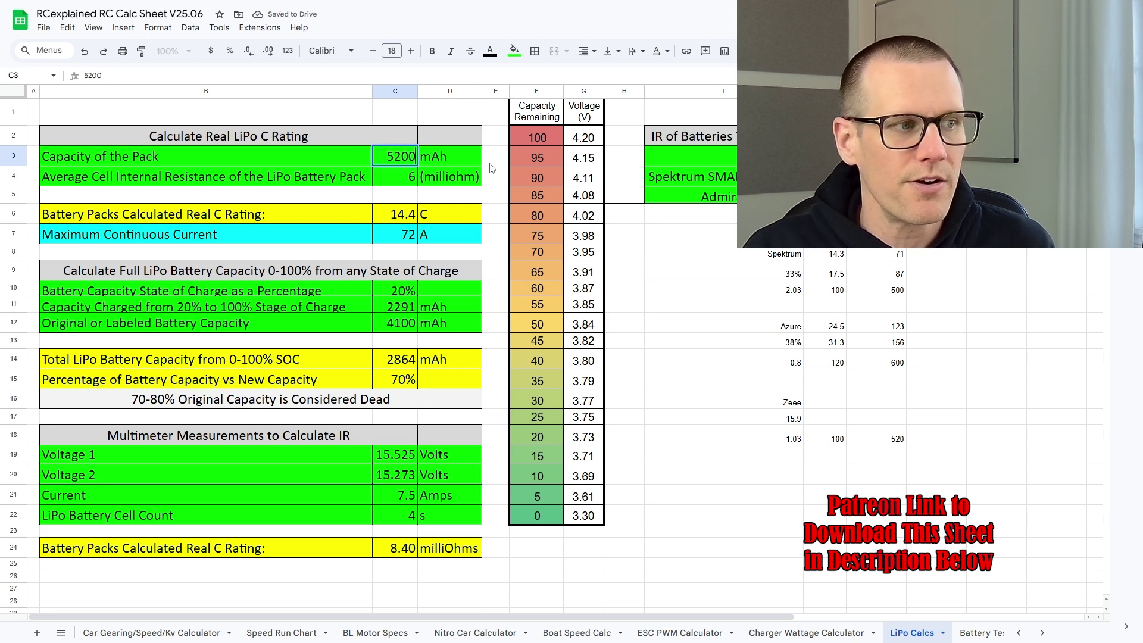
pyautogui.press('Return')
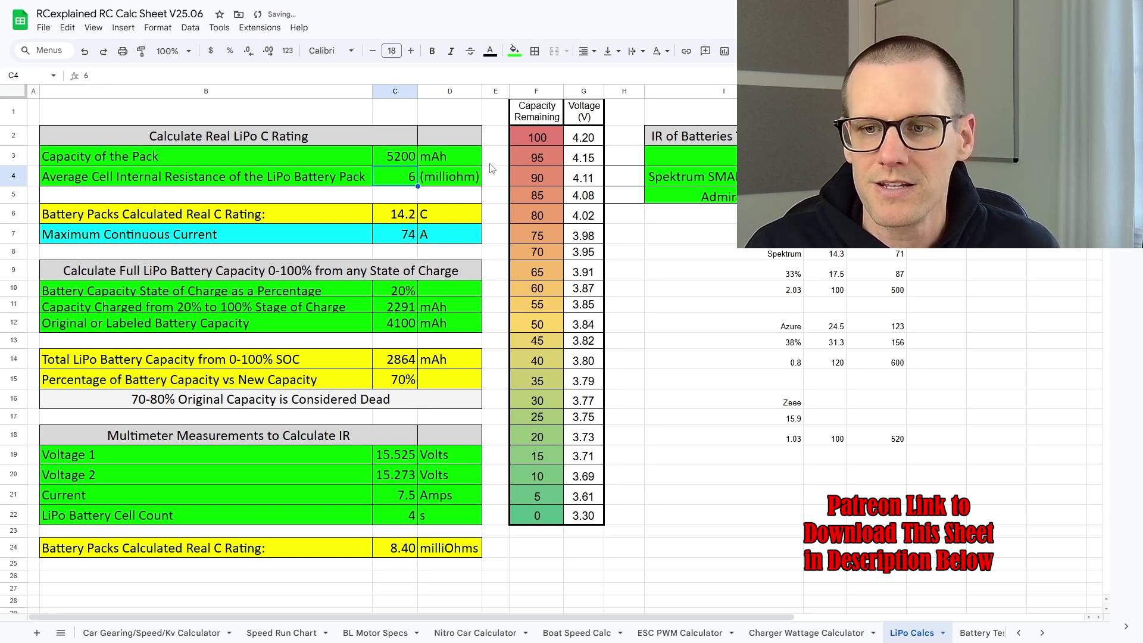
pyautogui.write('6.45')
pyautogui.press('Return')
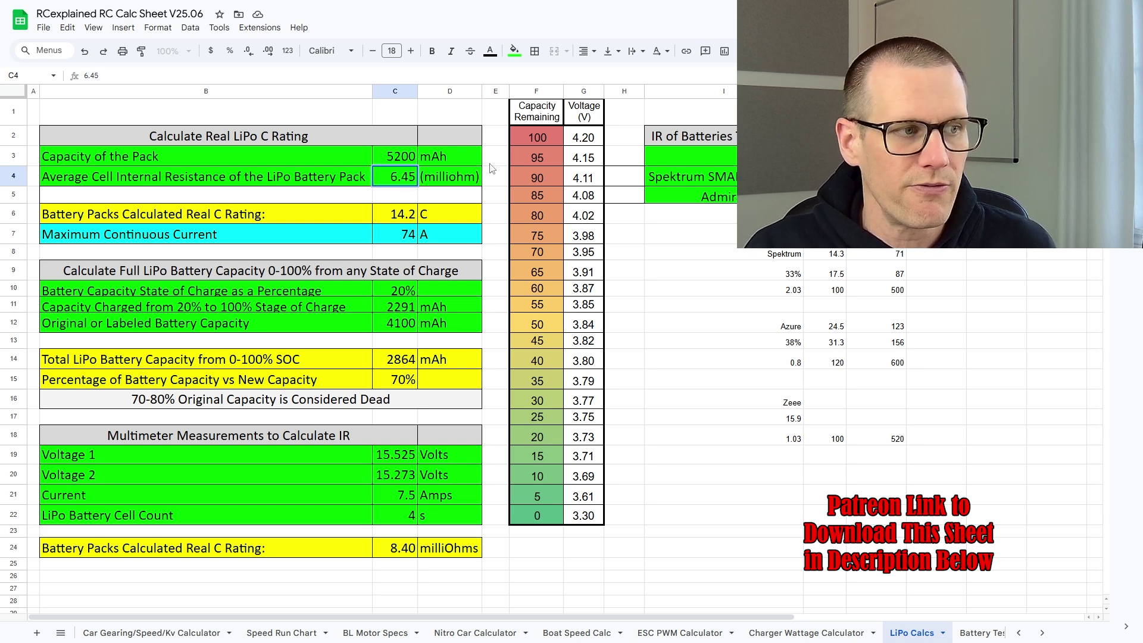
# Record the C rating 13.7 and the maximum current 71 in J16 and K16 beside Zeee
pyautogui.click(840, 403)
pyautogui.write('13.7')
pyautogui.press('Tab')
pyautogui.write('71')
pyautogui.press('Return')
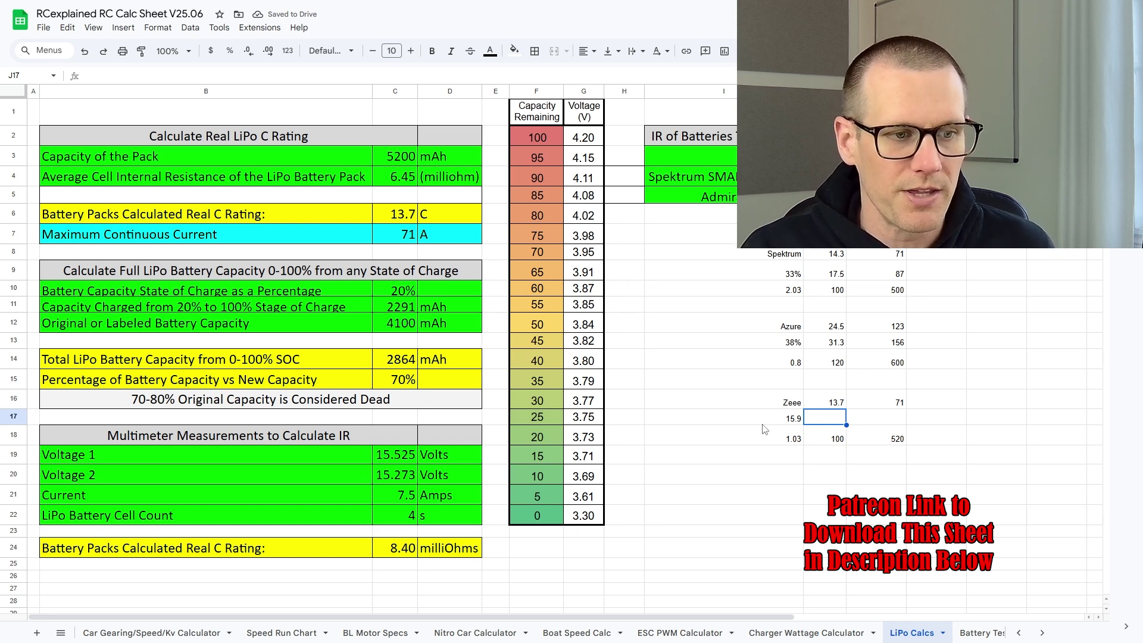
# Set the average cell internal resistance to 5.43 milliohm in the C rating calculator
pyautogui.click(399, 182)
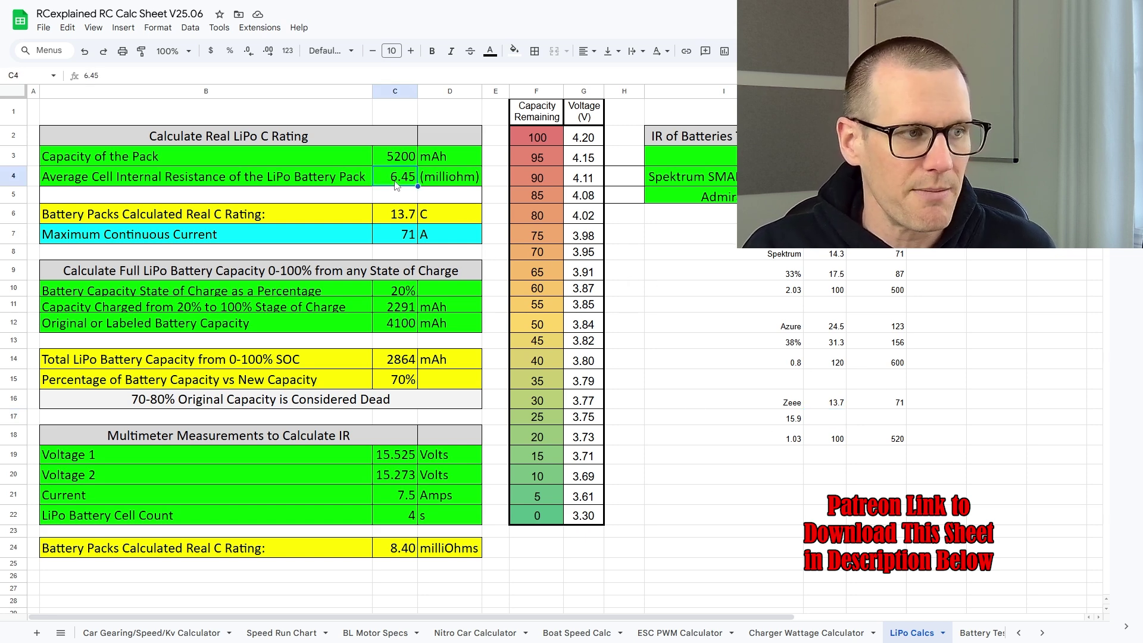
pyautogui.write('5.4')
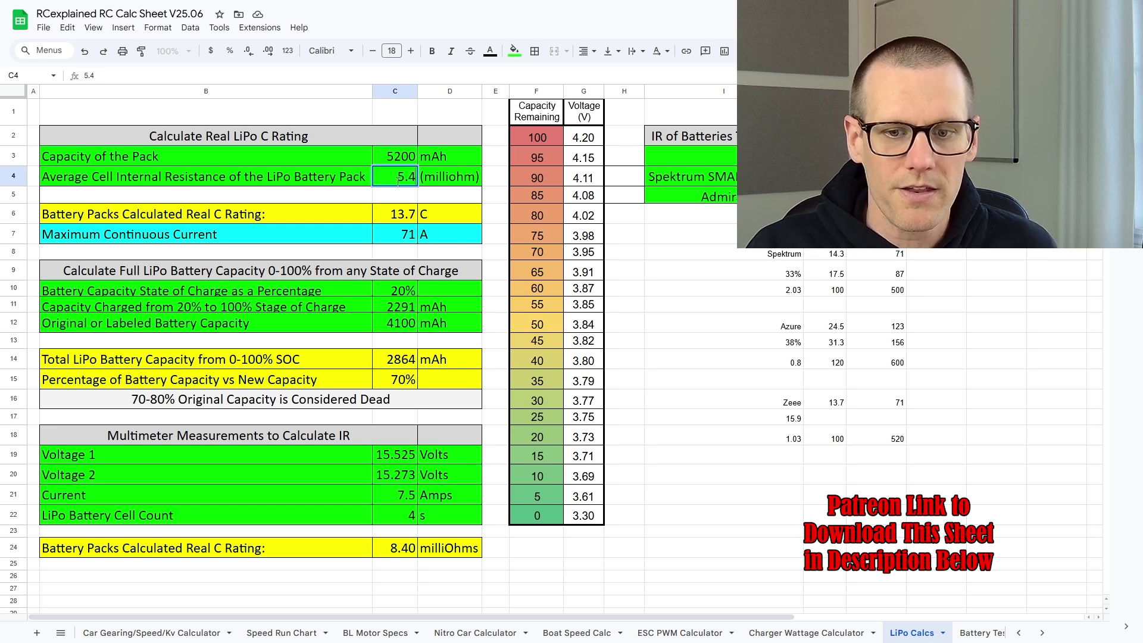
pyautogui.write('3')
pyautogui.press('Return')
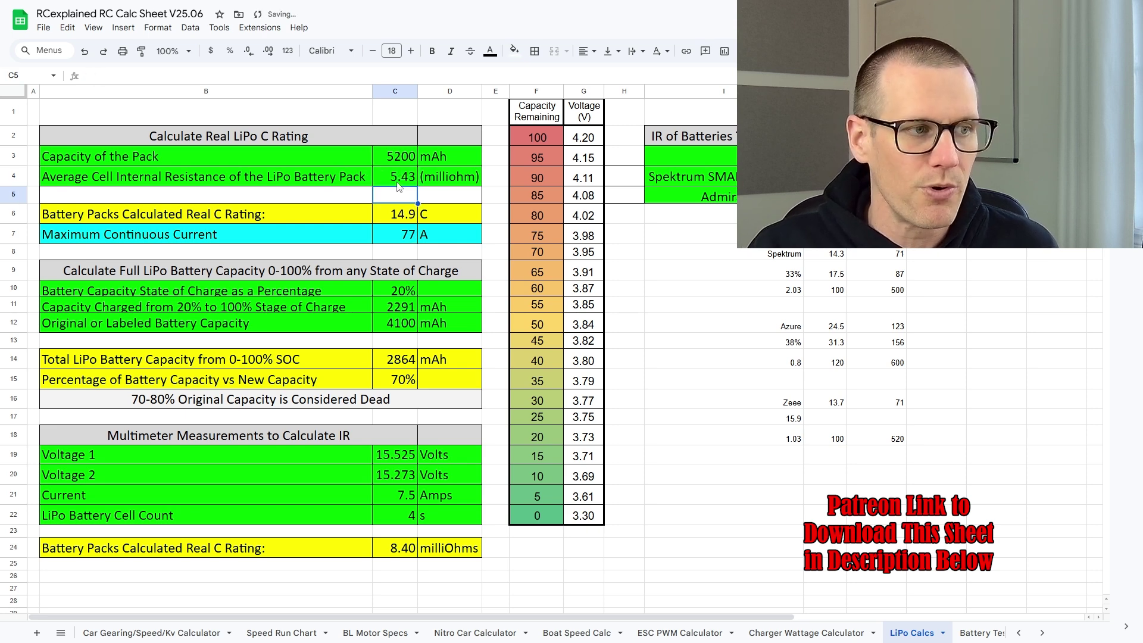
# Record the C rating 14.9 and the maximum current 77 in J17 and K17 of the Zeee block
pyautogui.click(825, 424)
pyautogui.write('14')
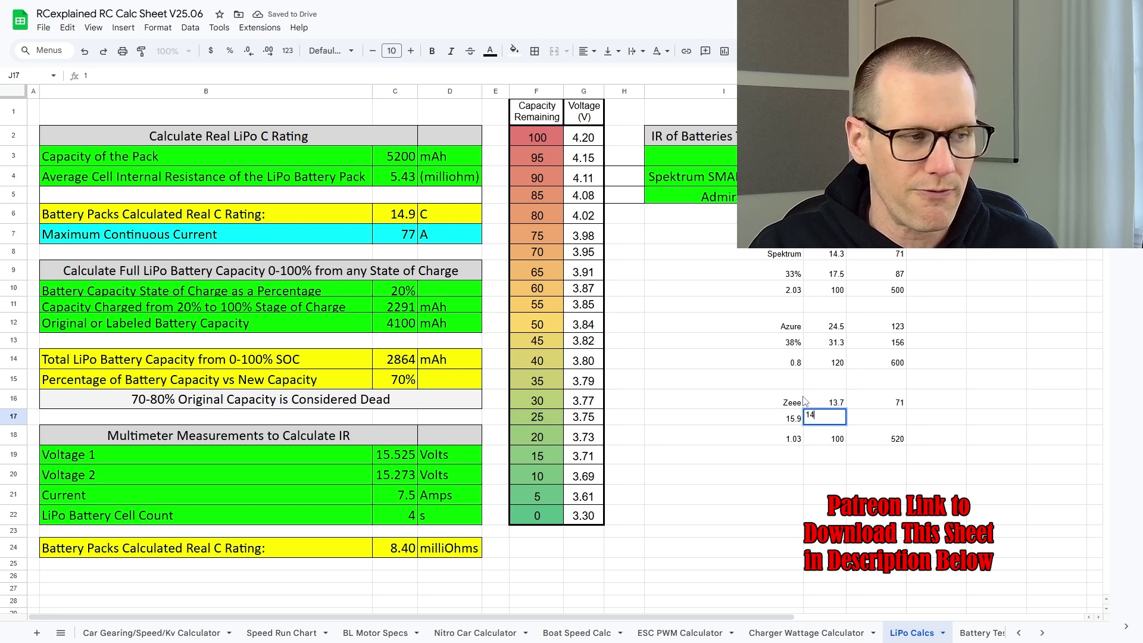
pyautogui.write('.9')
pyautogui.press('Tab')
pyautogui.write('7')
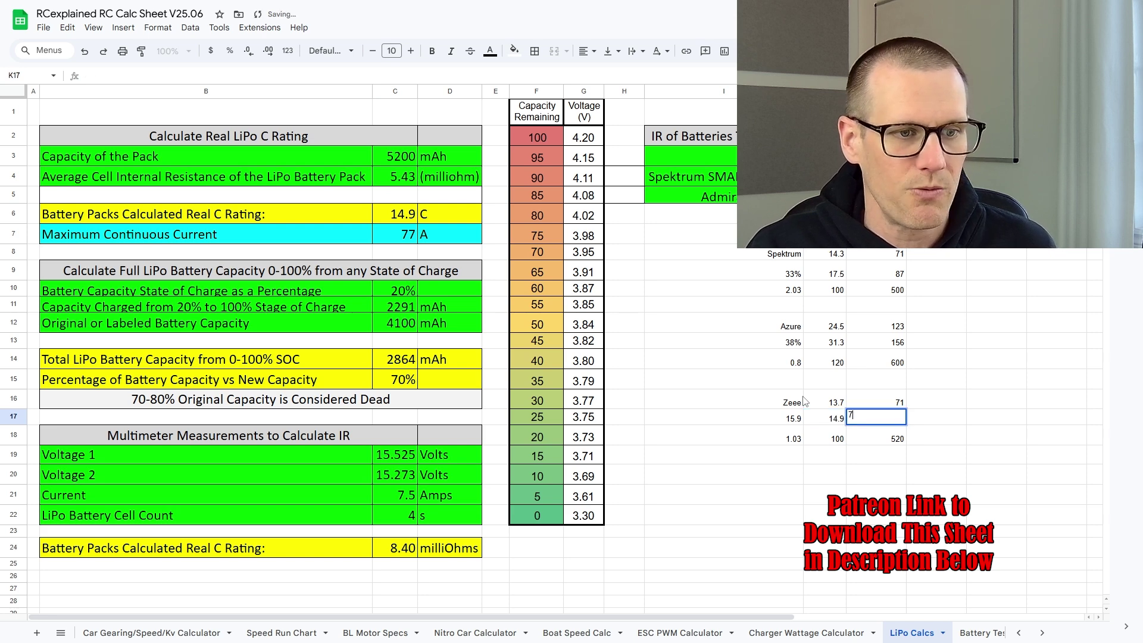
pyautogui.press('Up')
pyautogui.press('Up')
pyautogui.press('Left')
pyautogui.press('Left')
pyautogui.press('Left')
pyautogui.press('Down')
pyautogui.press('Right')
pyautogui.click(820, 455)
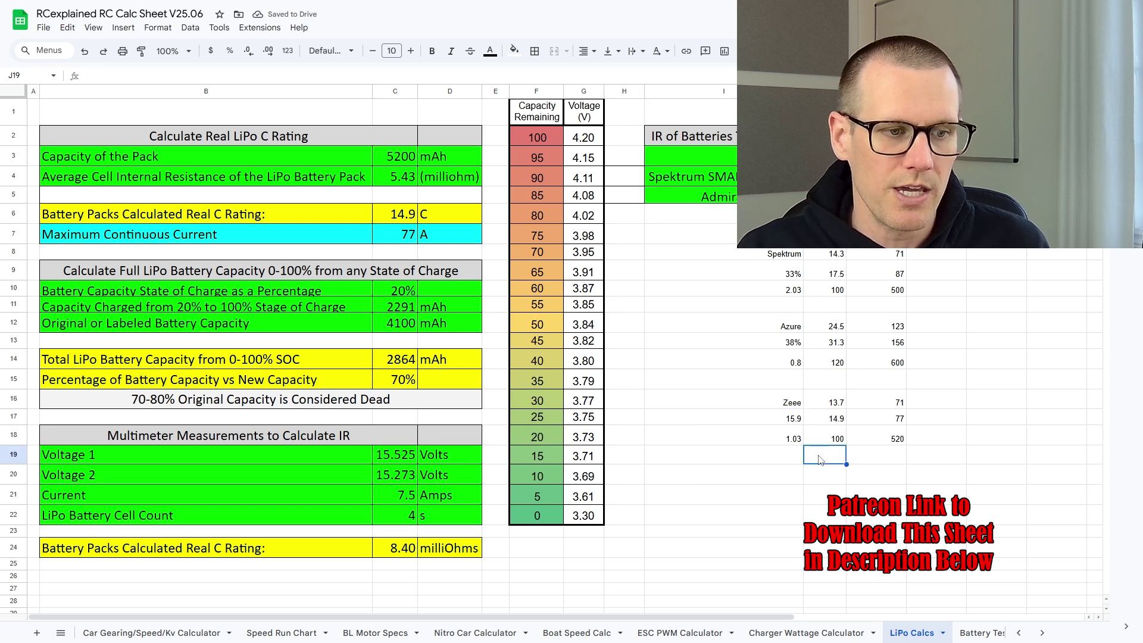
# Review the Zeee block's comparison figures in I17 and I18 and its recorded C ratings and currents in rows 16 and 17
pyautogui.click(789, 424)
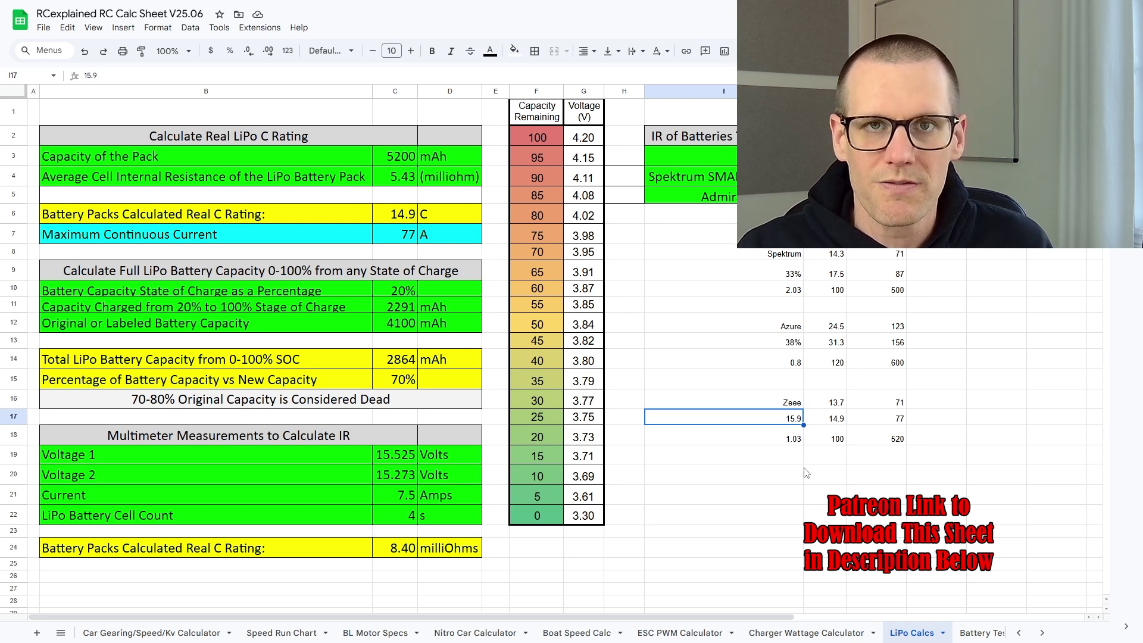
pyautogui.click(793, 441)
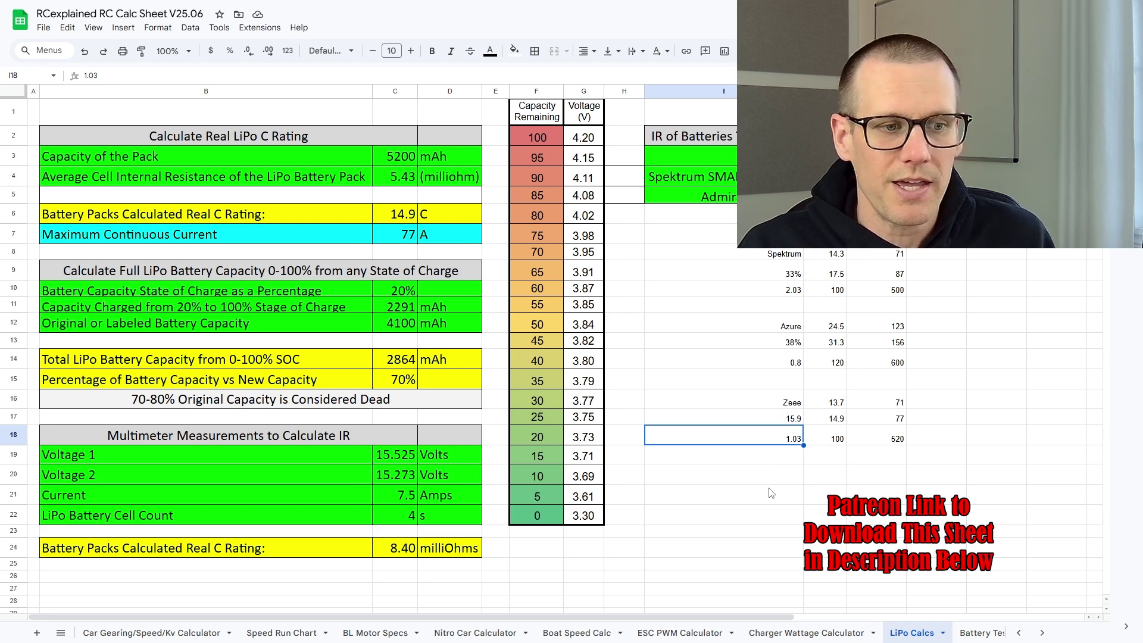
pyautogui.moveTo(828, 411); pyautogui.dragTo(828, 424)
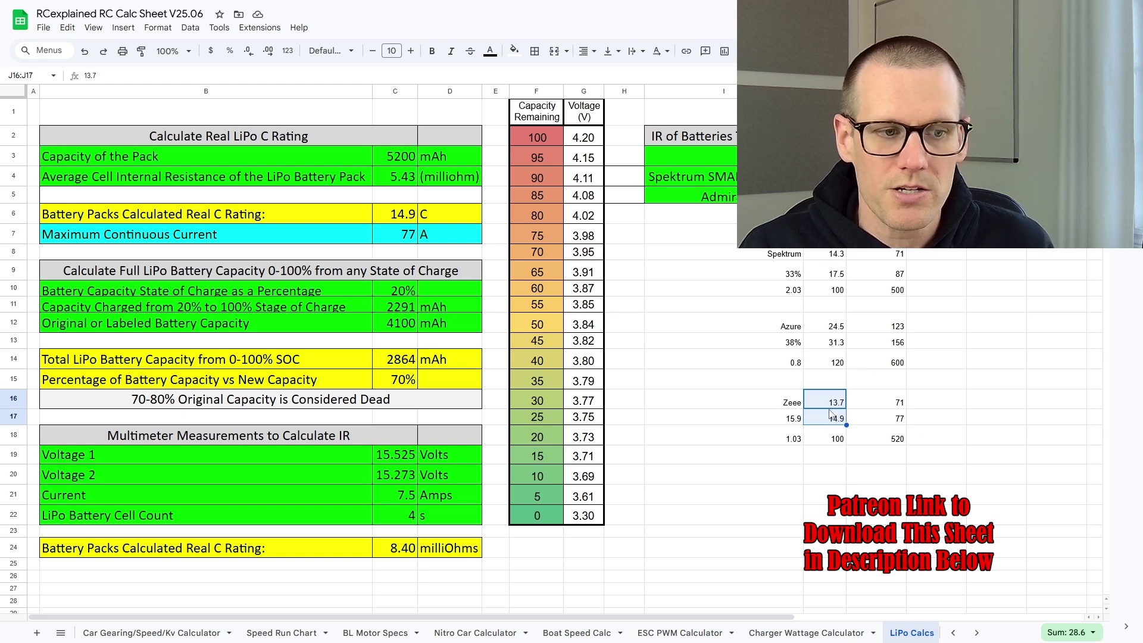
pyautogui.click(830, 402)
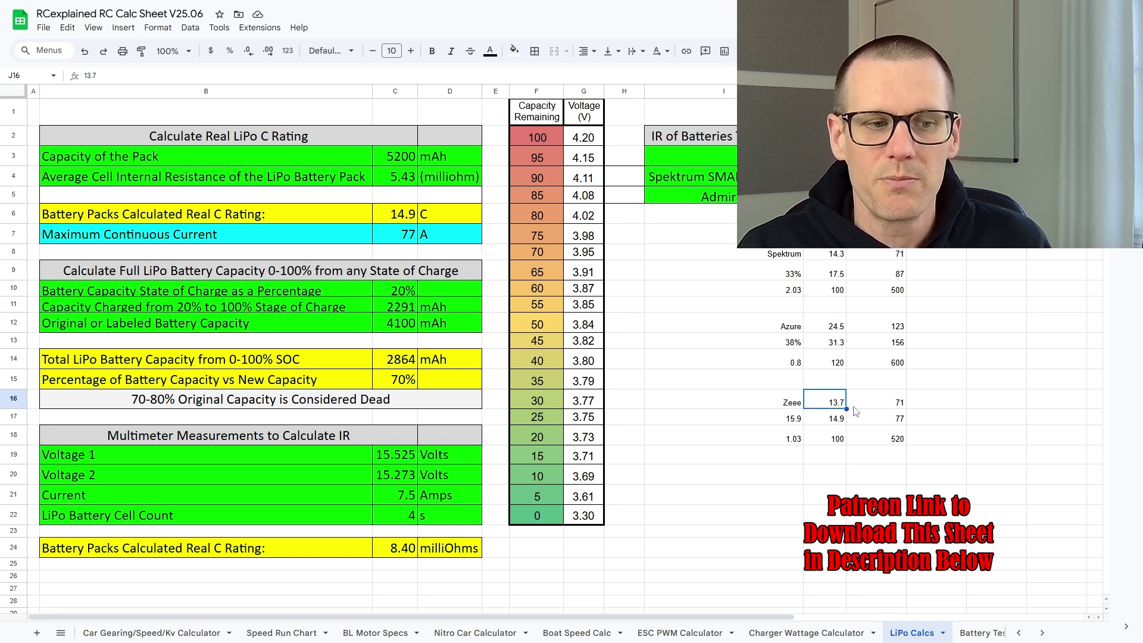
pyautogui.click(836, 422)
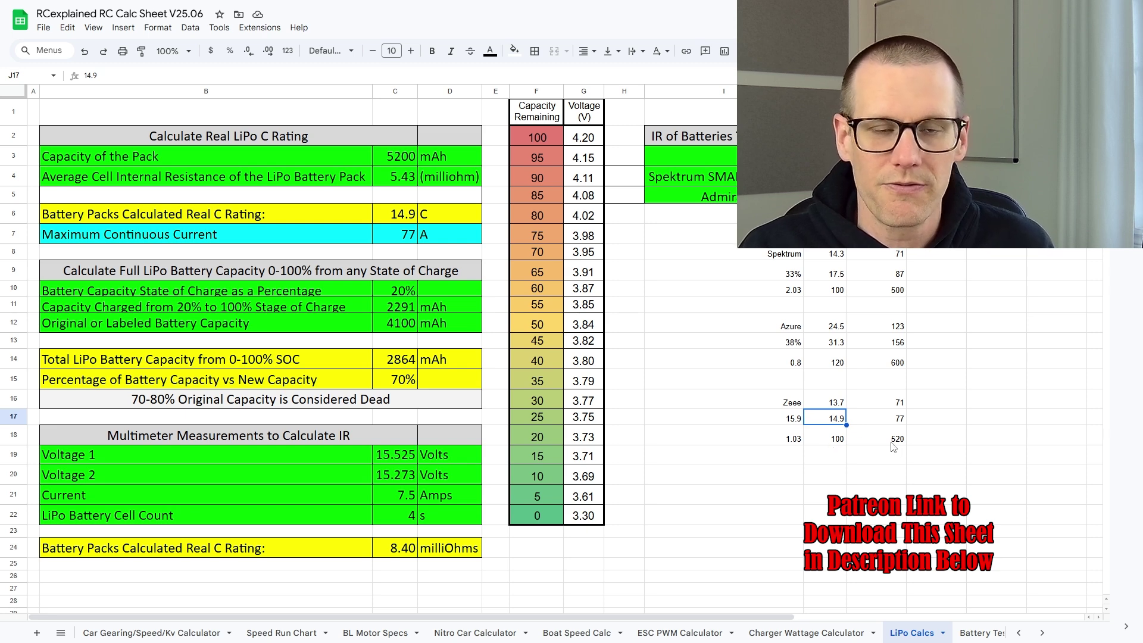
pyautogui.moveTo(886, 405); pyautogui.dragTo(885, 425)
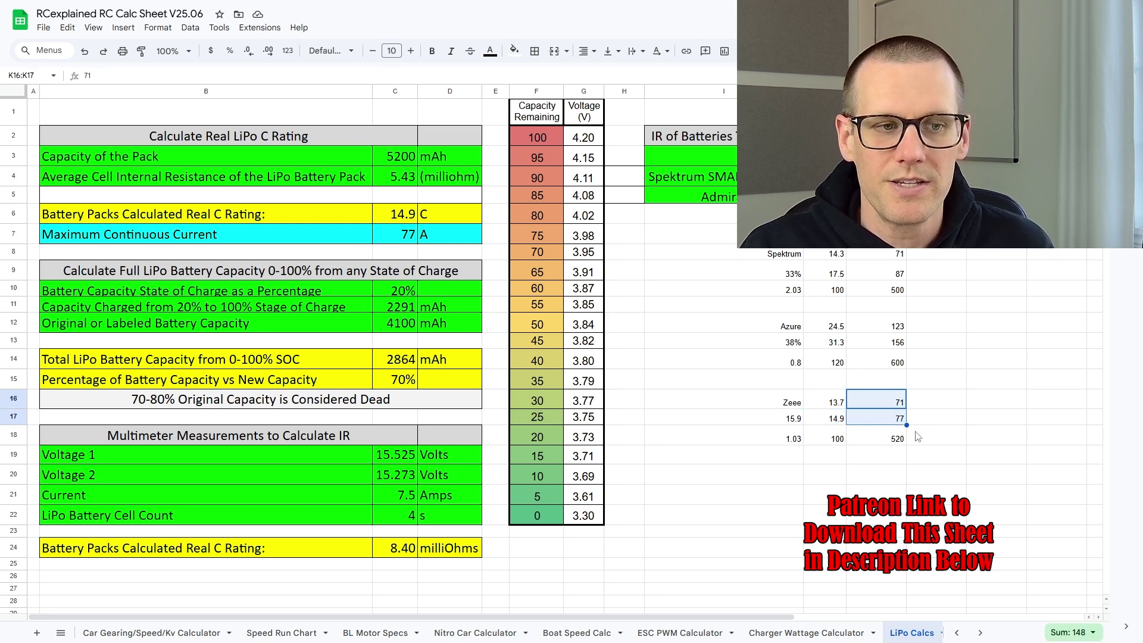
pyautogui.click(941, 420)
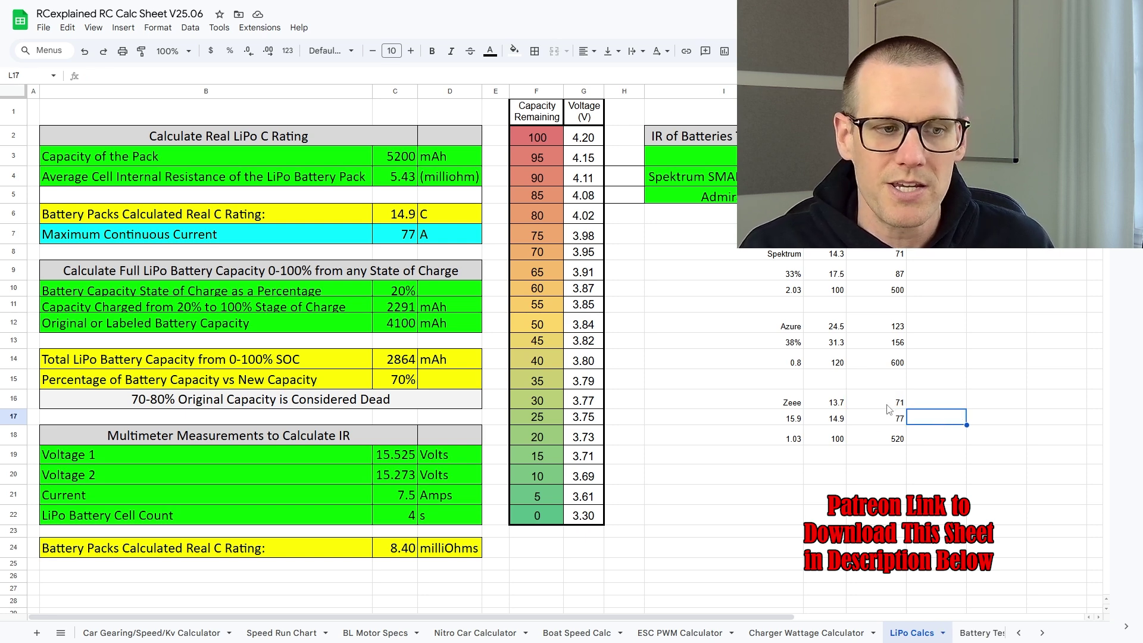
pyautogui.moveTo(836, 402); pyautogui.dragTo(836, 420)
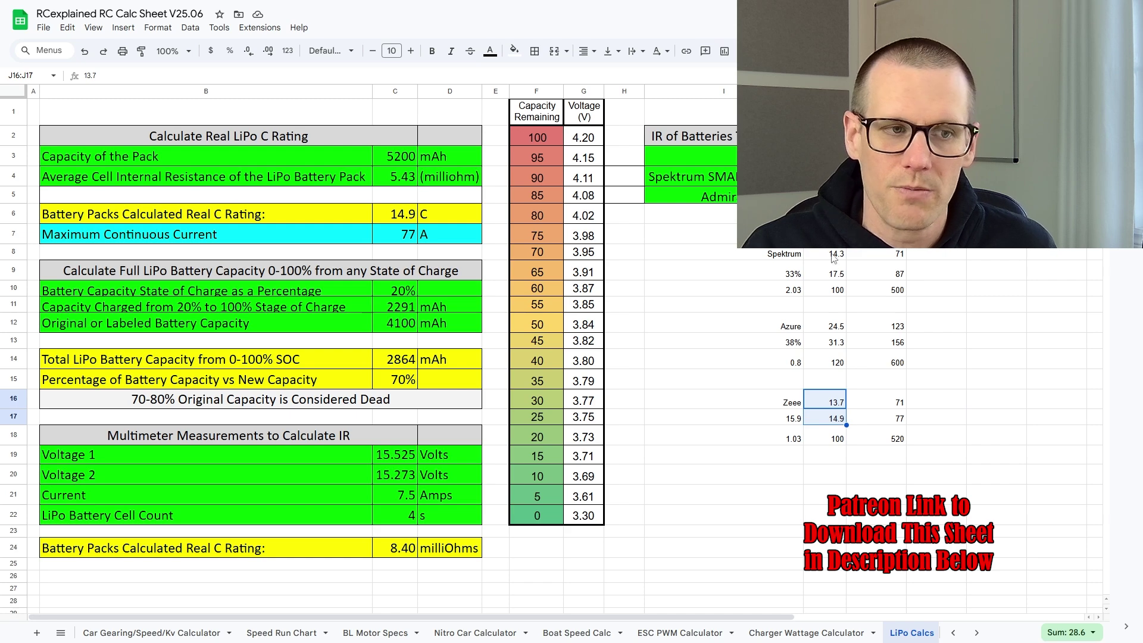